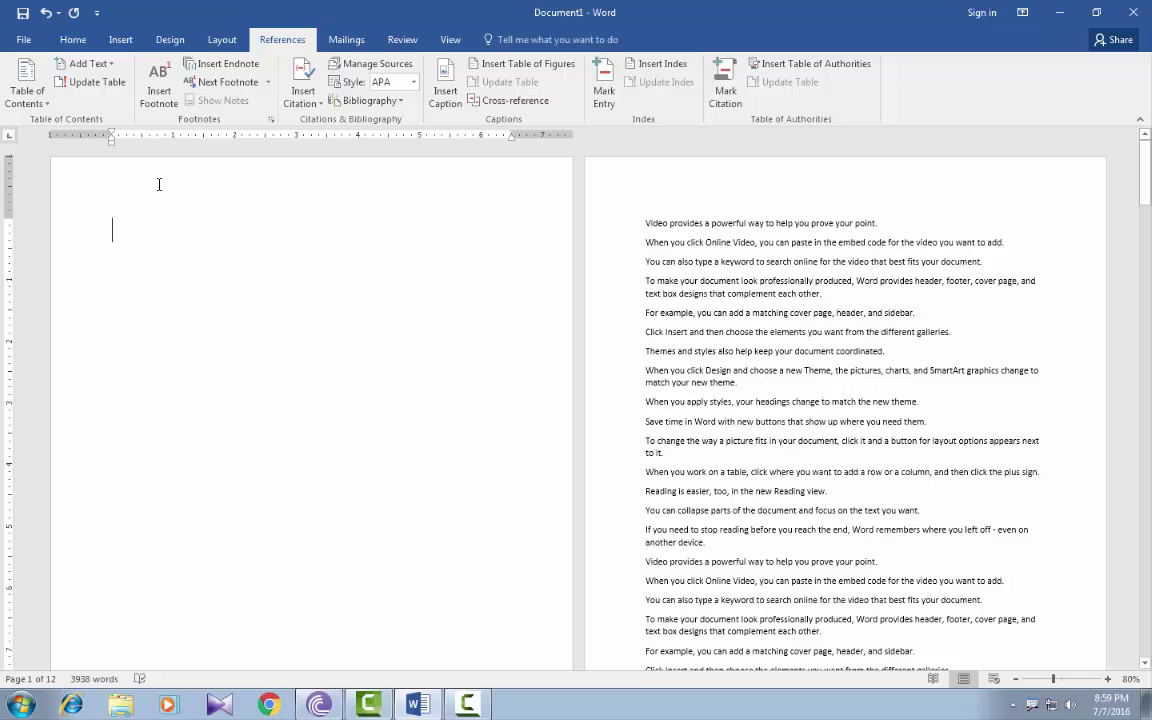
{"action": "type", "text": "=ran"}
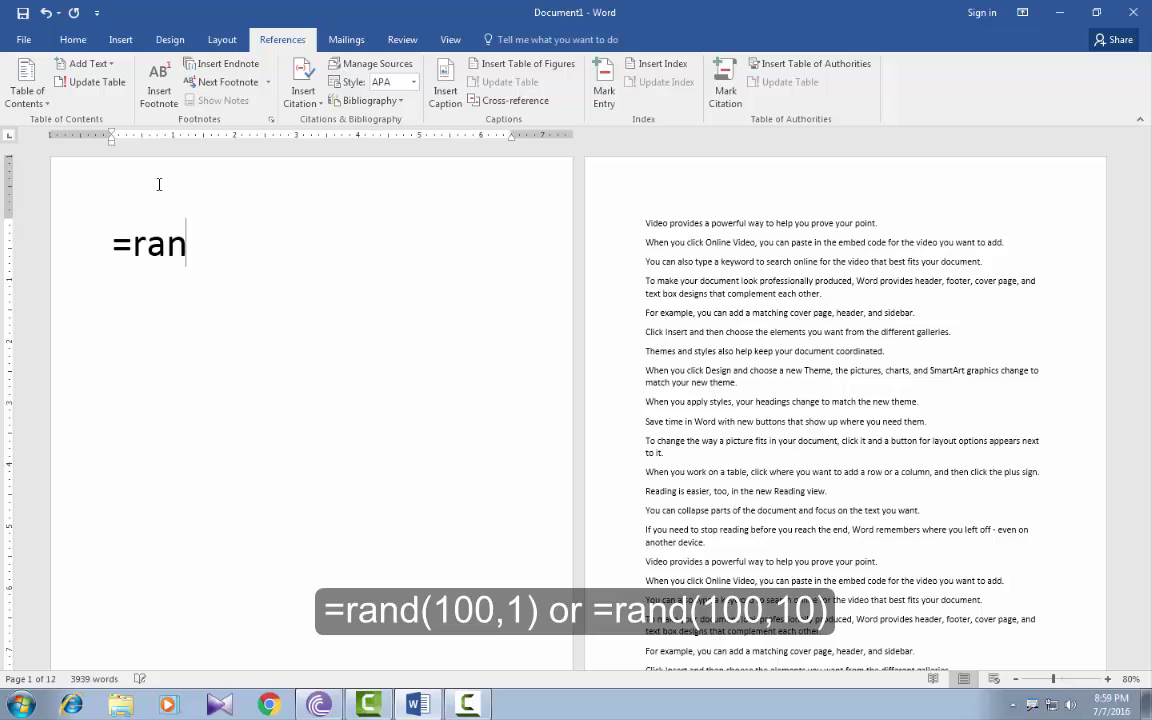
{"action": "type", "text": "d(10"}
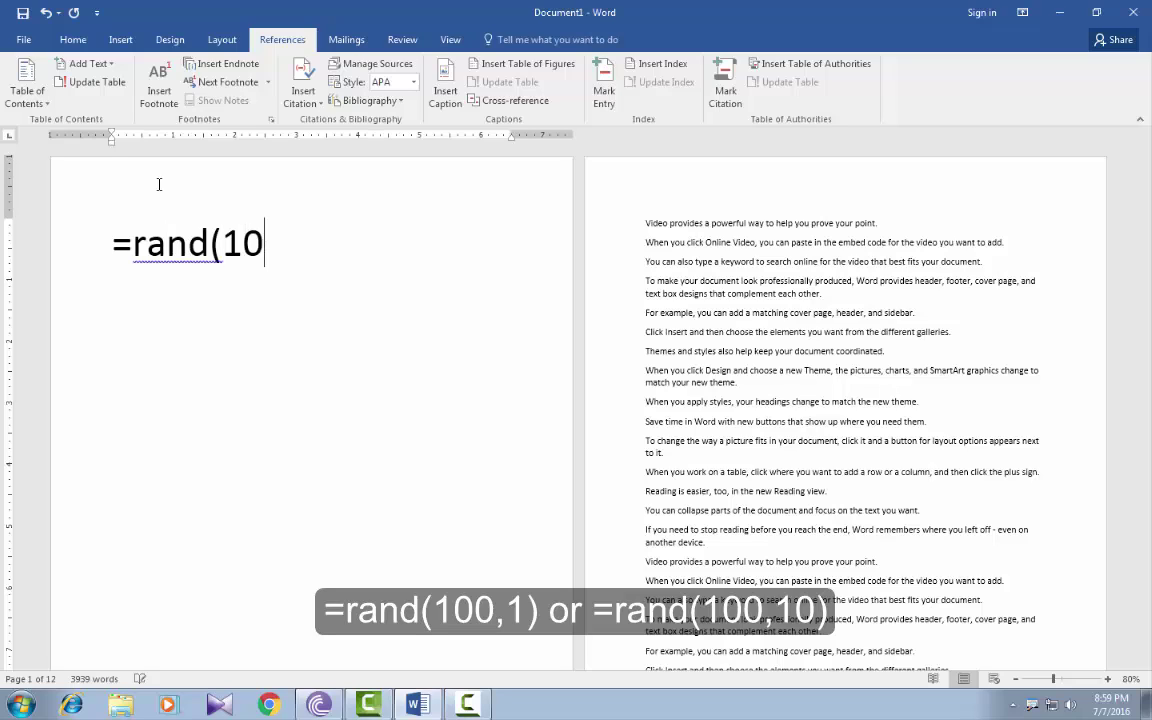
{"action": "type", "text": "0,1)"}
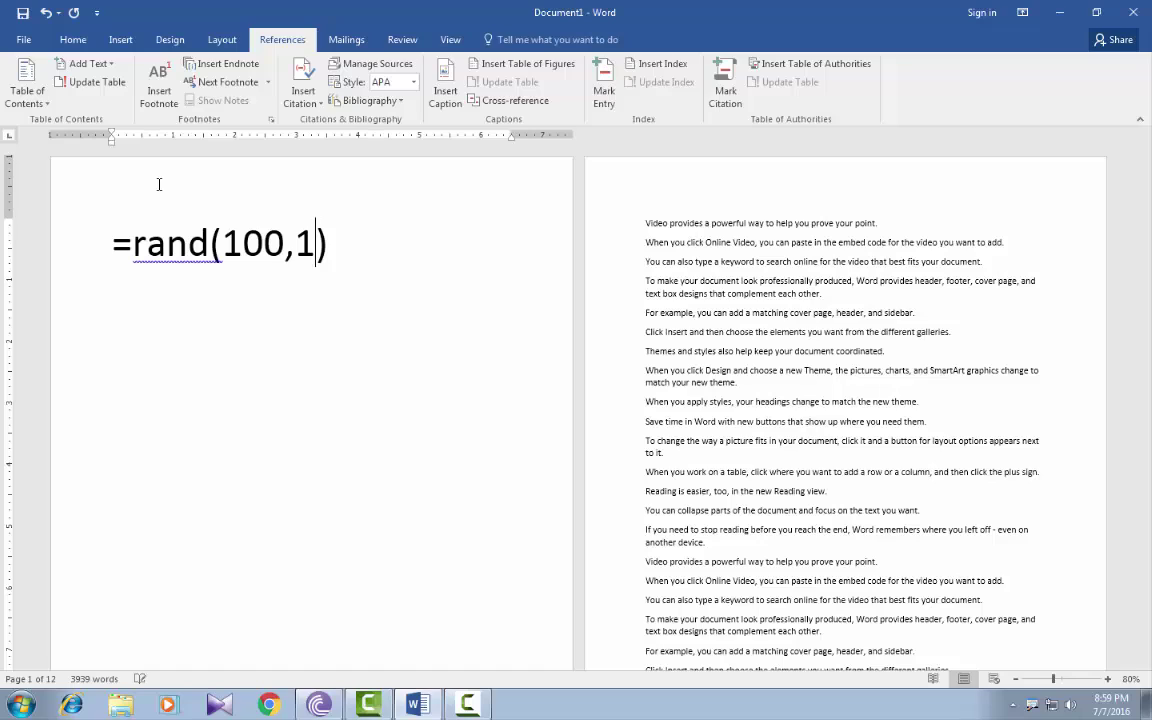
{"action": "type", "text": "0"}
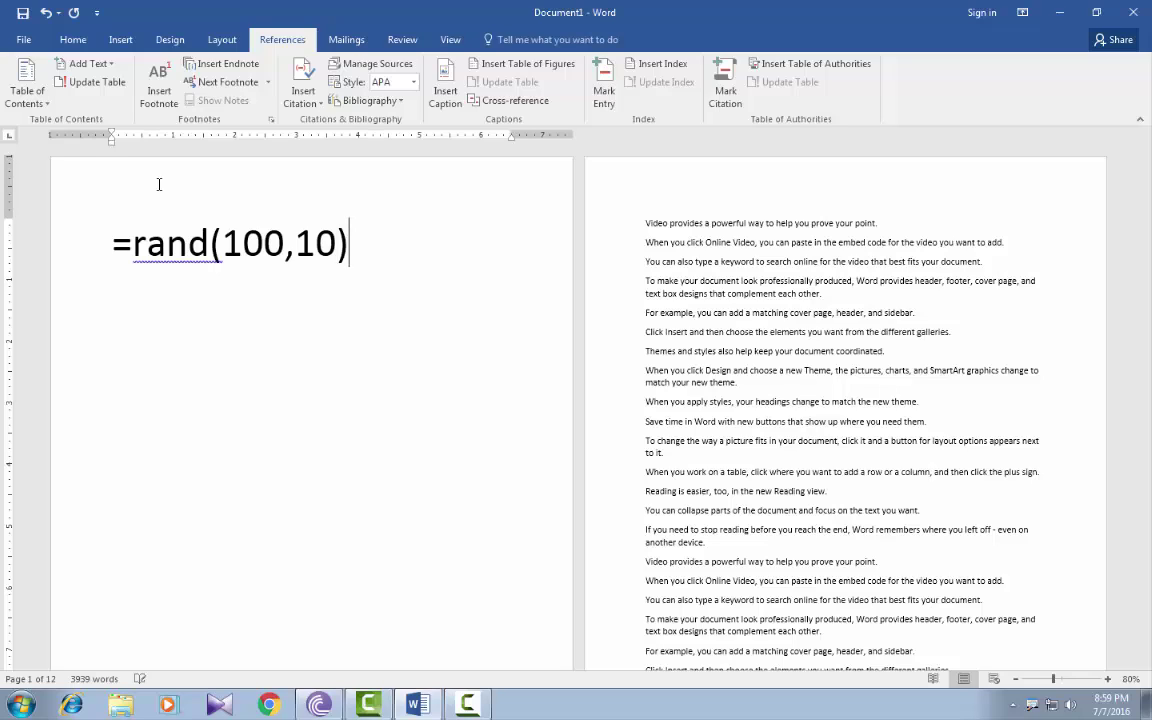
{"action": "key", "text": "BackSpace"}
{"action": "key", "text": "BackSpace"}
{"action": "key", "text": "BackSpace"}
{"action": "key", "text": "BackSpace"}
{"action": "key", "text": "BackSpace"}
{"action": "key", "text": "BackSpace"}
{"action": "key", "text": "BackSpace"}
{"action": "key", "text": "BackSpace"}
{"action": "key", "text": "BackSpace"}
{"action": "key", "text": "BackSpace"}
{"action": "key", "text": "BackSpace"}
{"action": "key", "text": "BackSpace"}
{"action": "key", "text": "BackSpace"}
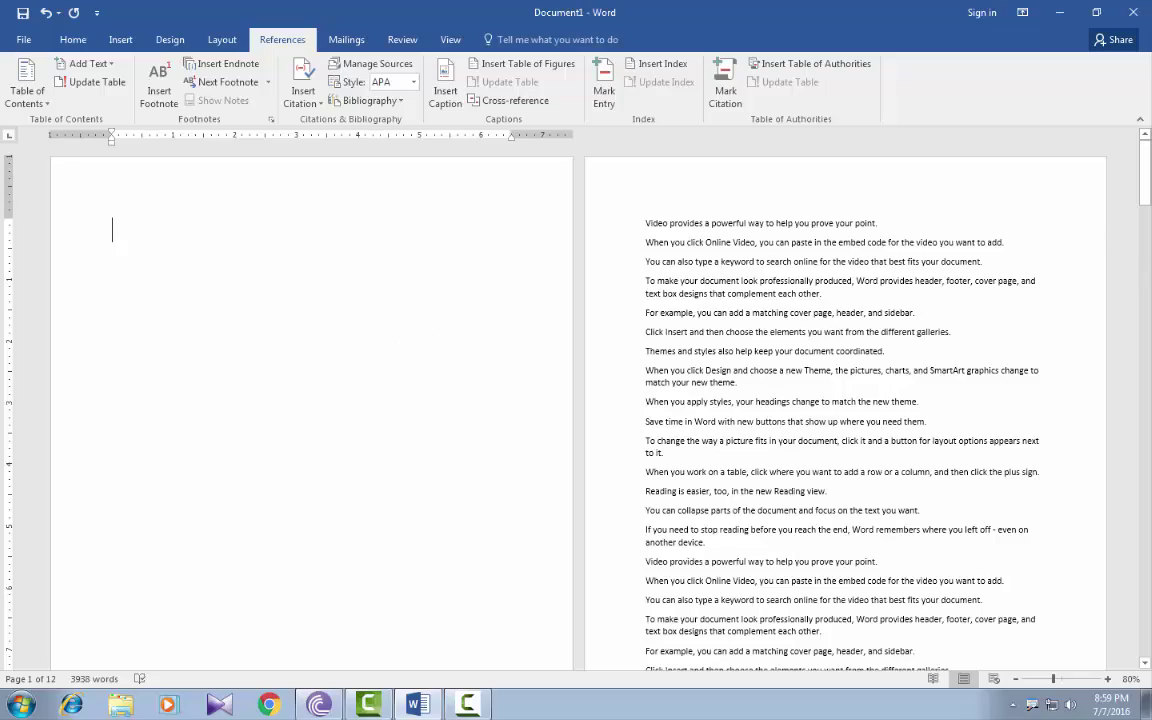
Step: Mark the word "Online" in the "When you click Online Video" sentence on page 5 as an index entry, then hide the formatting marks
{"action": "left_click_drag", "start_coordinate": [1146, 187], "coordinate": [1146, 258]}
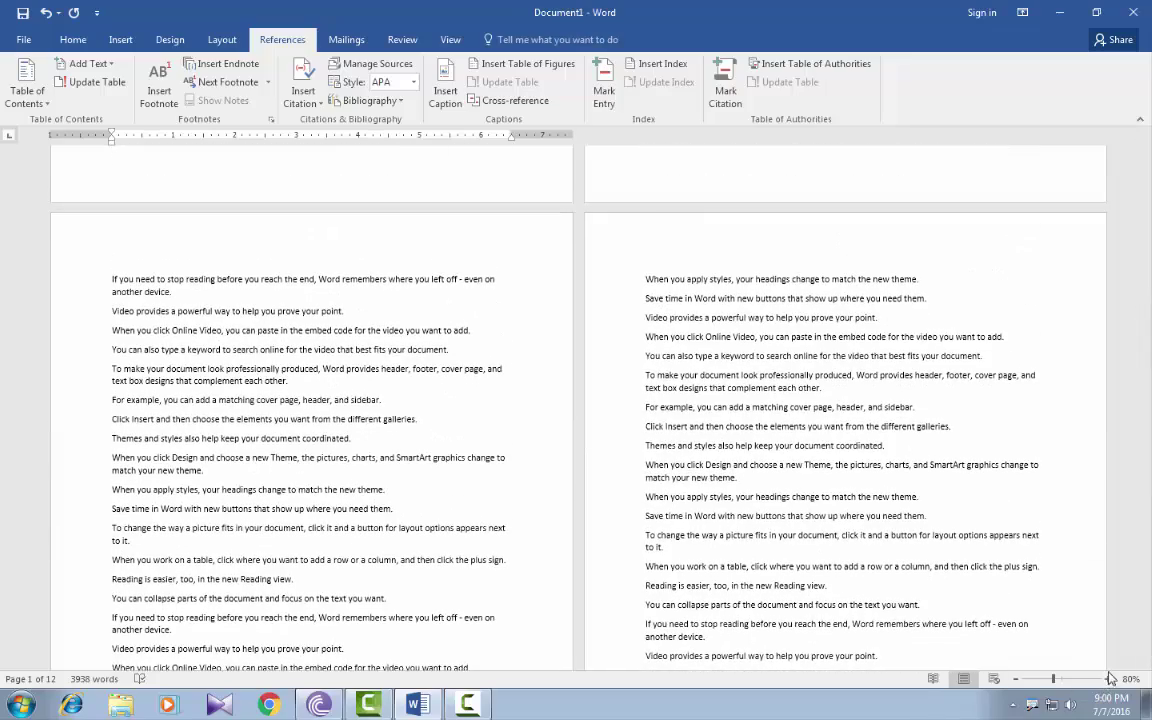
{"action": "left_click", "coordinate": [1109, 679]}
{"action": "left_click", "coordinate": [1109, 679]}
{"action": "left_click", "coordinate": [1109, 679]}
{"action": "left_click", "coordinate": [1109, 679]}
{"action": "left_click", "coordinate": [1109, 679]}
{"action": "left_click", "coordinate": [1109, 679]}
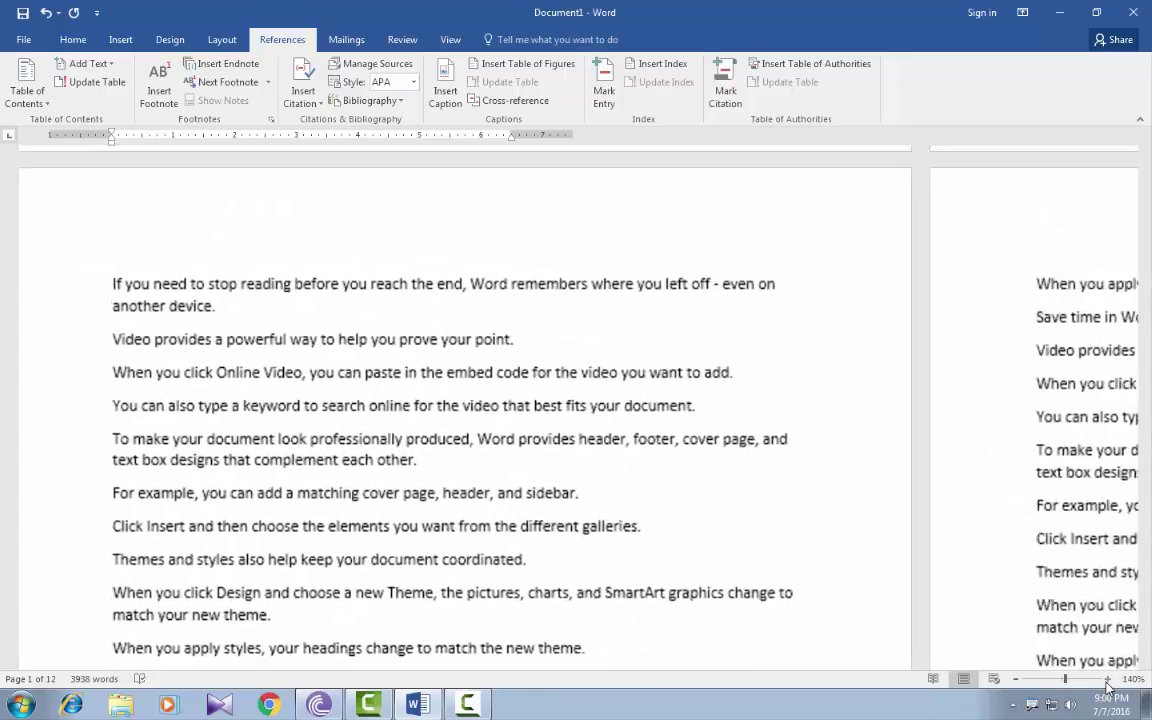
{"action": "left_click", "coordinate": [1108, 680]}
{"action": "left_click", "coordinate": [1108, 680]}
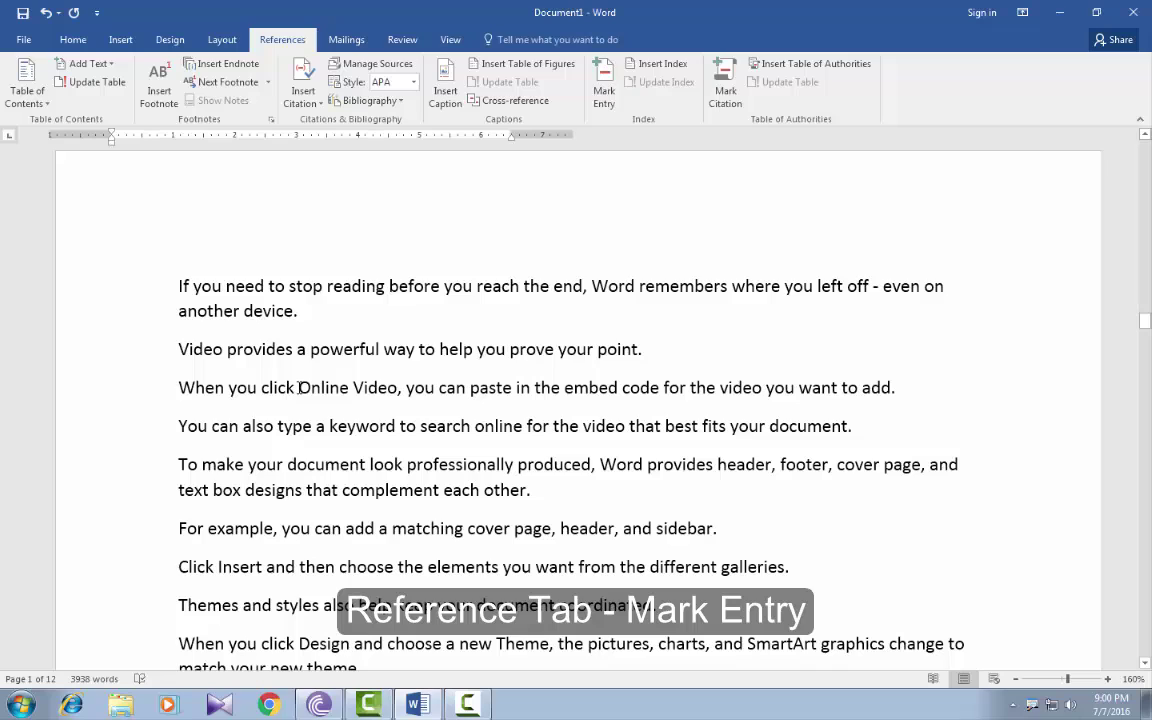
{"action": "left_click_drag", "start_coordinate": [299, 388], "coordinate": [349, 388]}
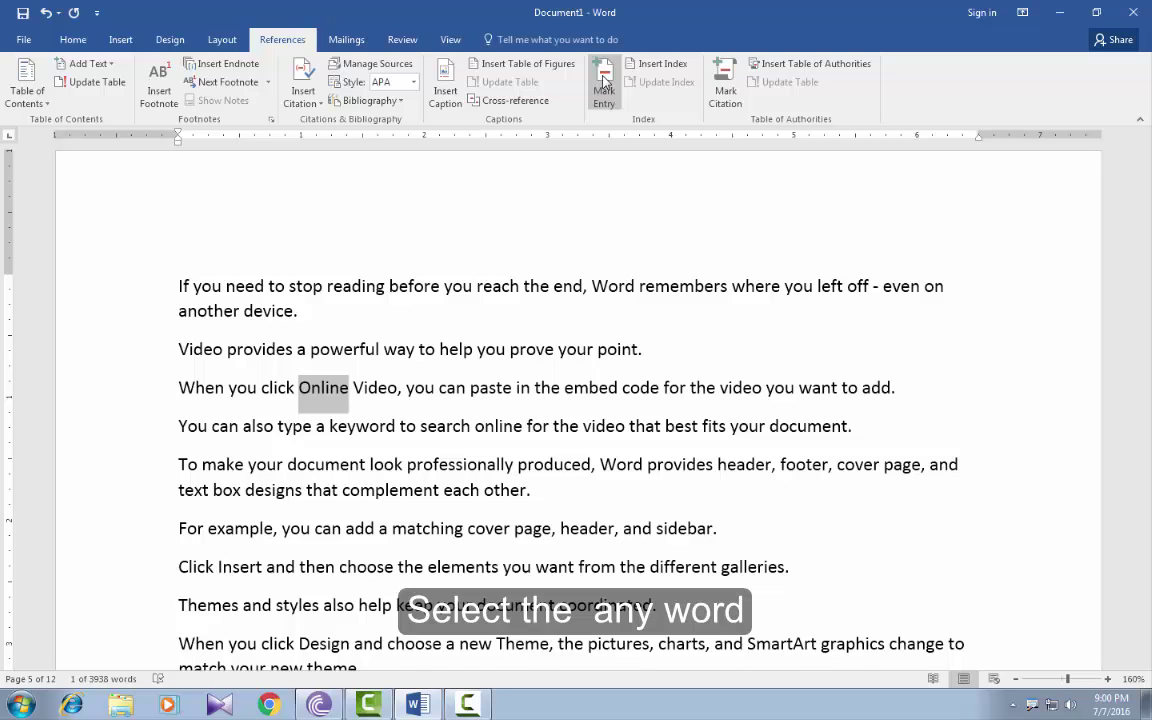
{"action": "left_click", "coordinate": [604, 82]}
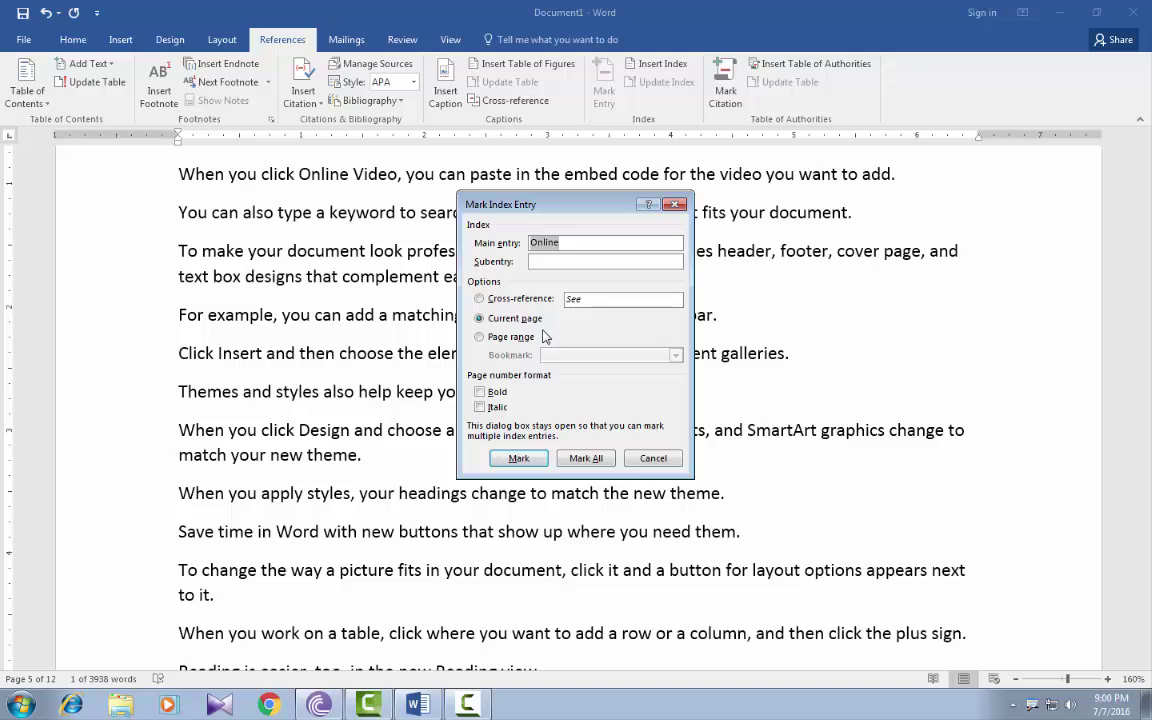
{"action": "left_click", "coordinate": [539, 459]}
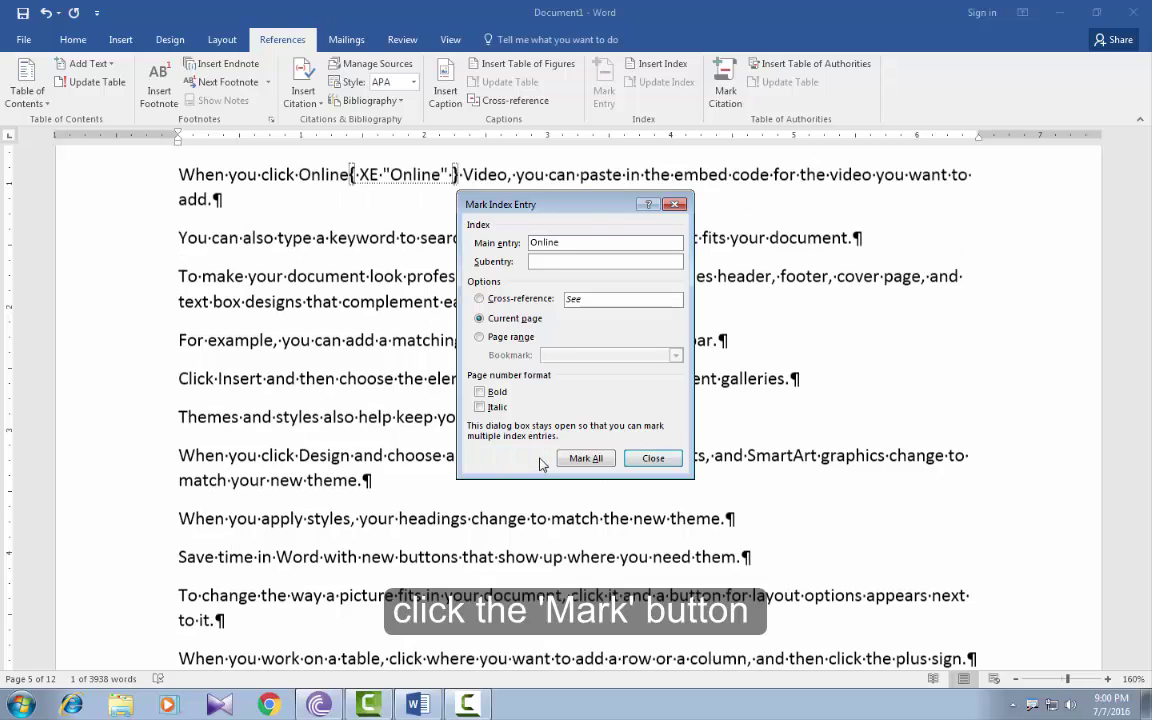
{"action": "left_click", "coordinate": [646, 459]}
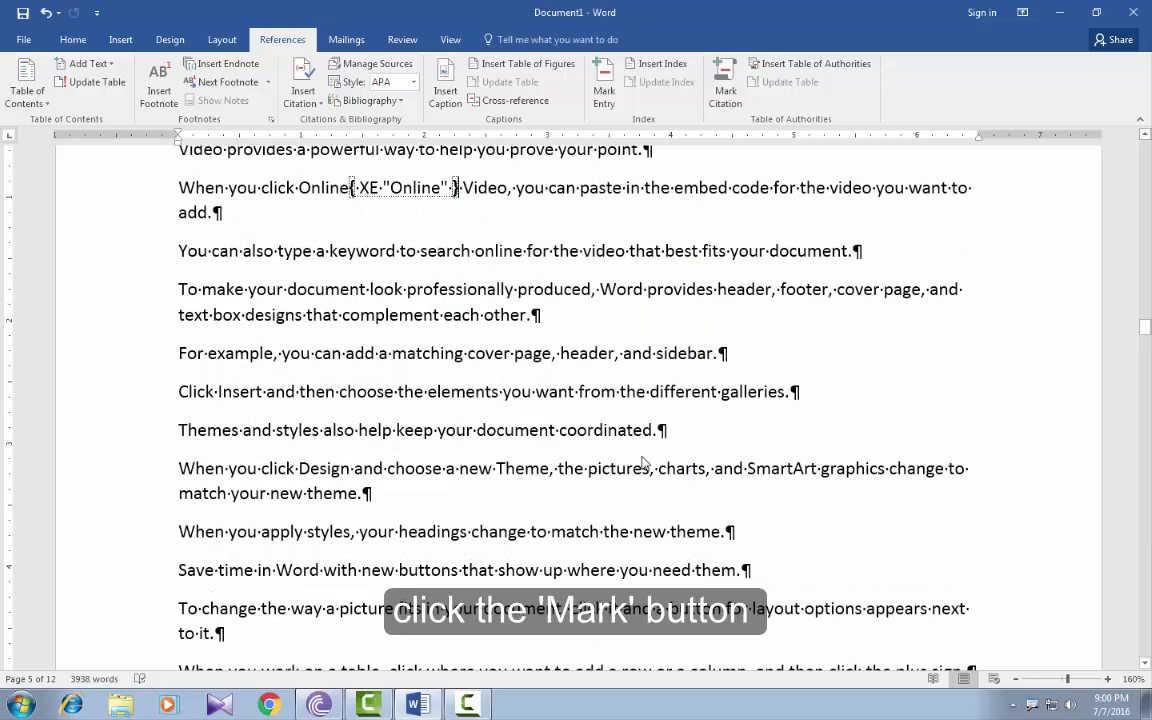
{"action": "left_click", "coordinate": [79, 45]}
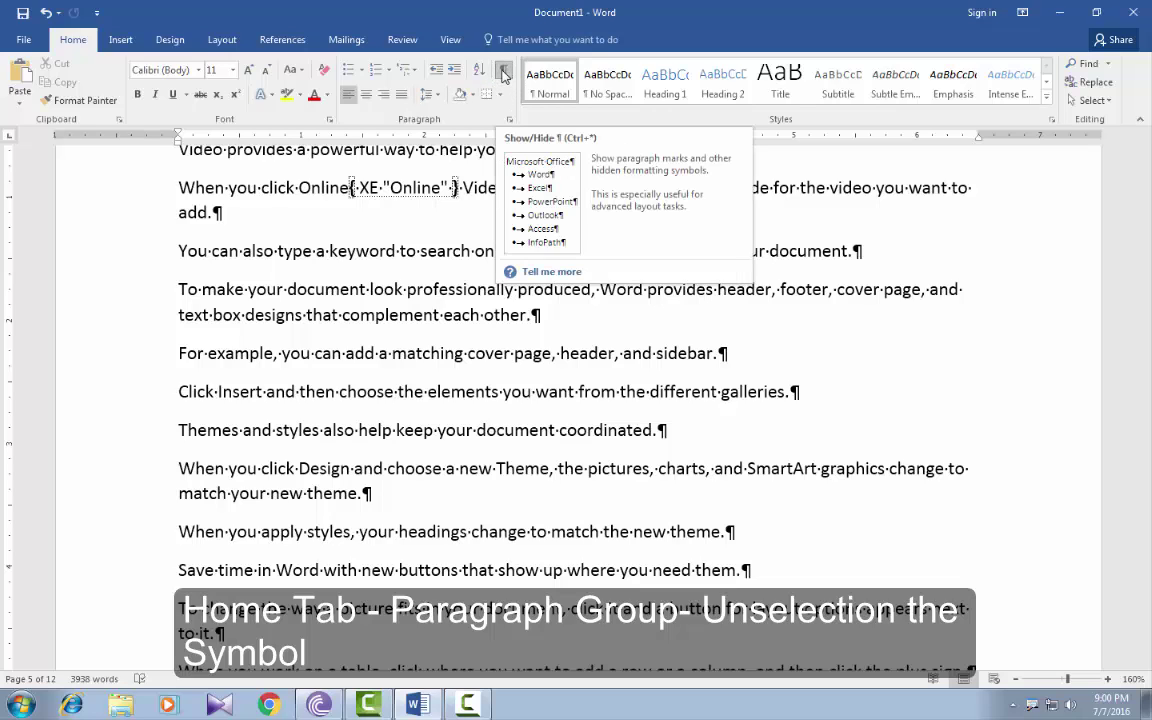
{"action": "left_click", "coordinate": [503, 72]}
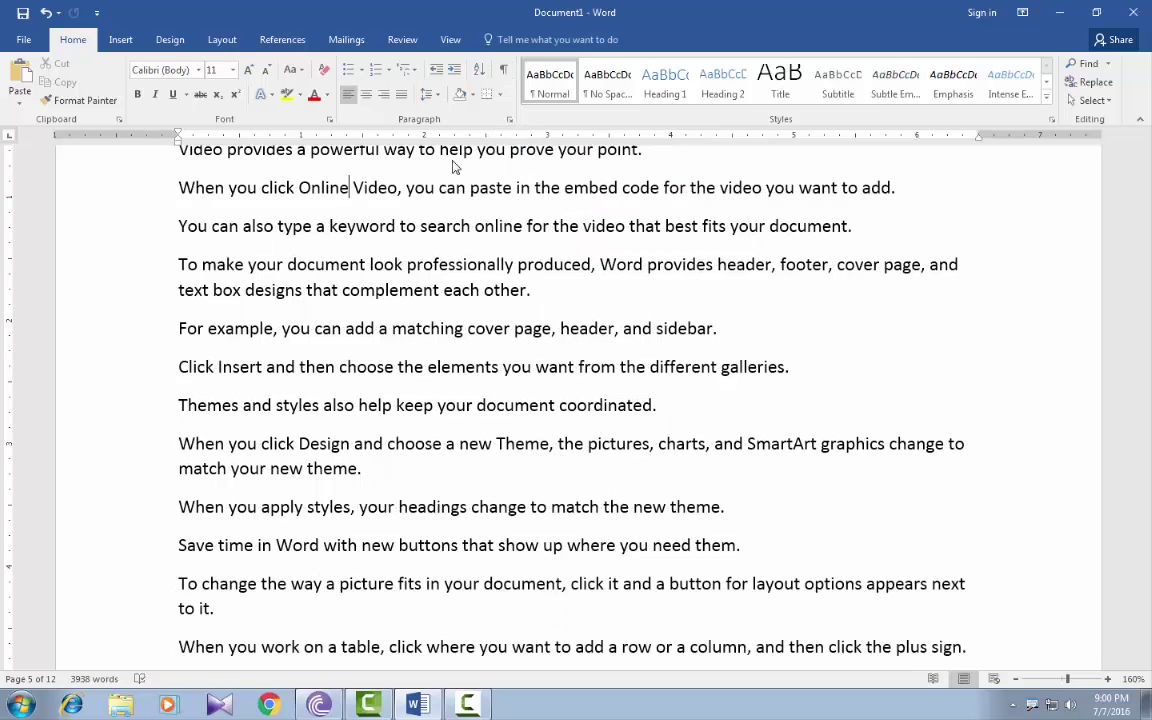
Step: Mark "document" in the "To make your document look professionally produced" sentence on page 10 as an index entry and hide the formatting marks
{"action": "left_click_drag", "start_coordinate": [1145, 333], "coordinate": [1145, 557]}
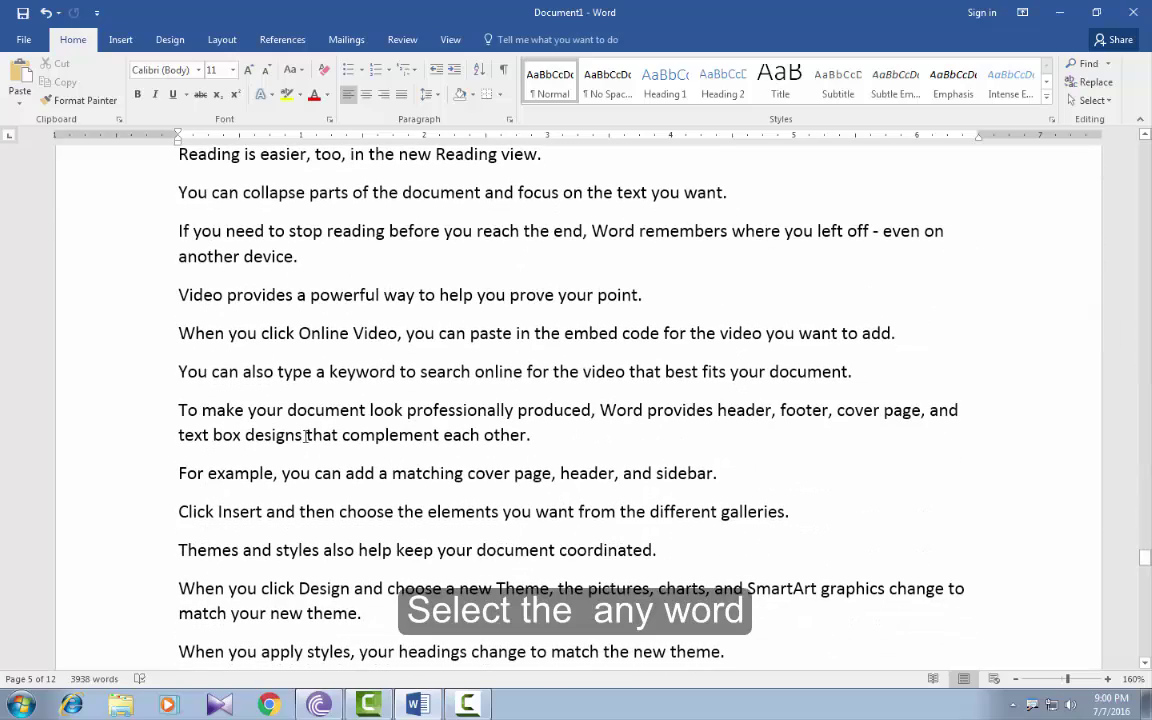
{"action": "left_click_drag", "start_coordinate": [288, 410], "coordinate": [366, 410]}
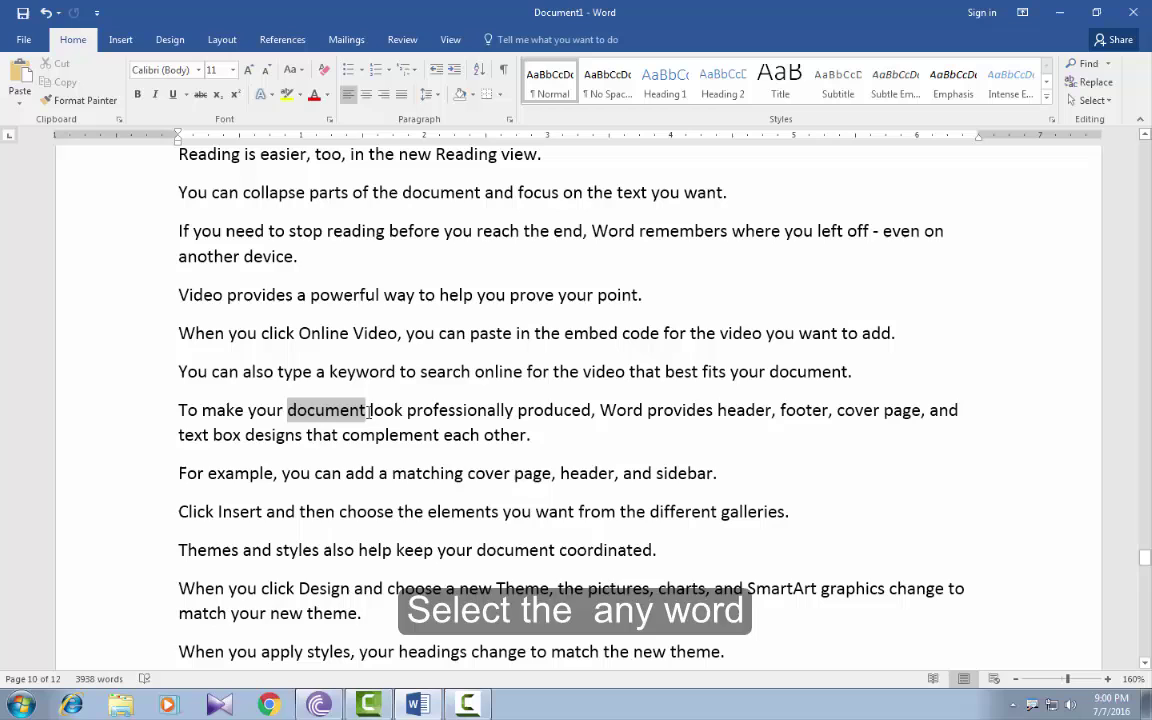
{"action": "left_click", "coordinate": [283, 39]}
{"action": "left_click", "coordinate": [603, 88]}
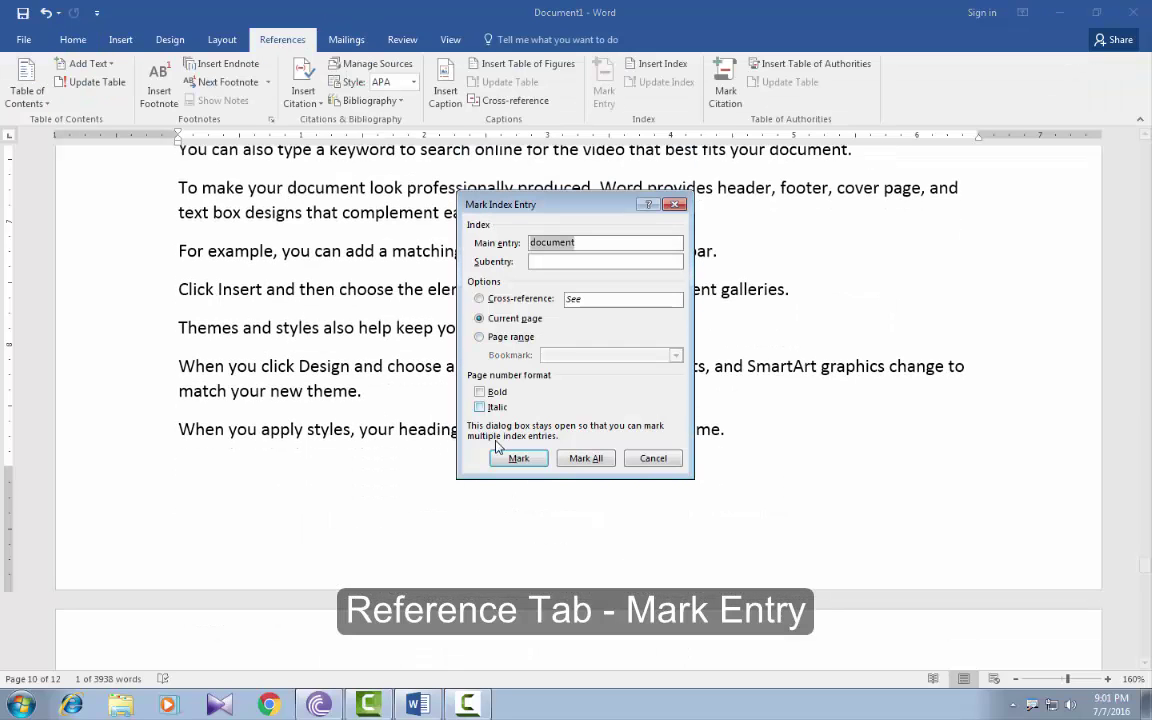
{"action": "left_click", "coordinate": [513, 459]}
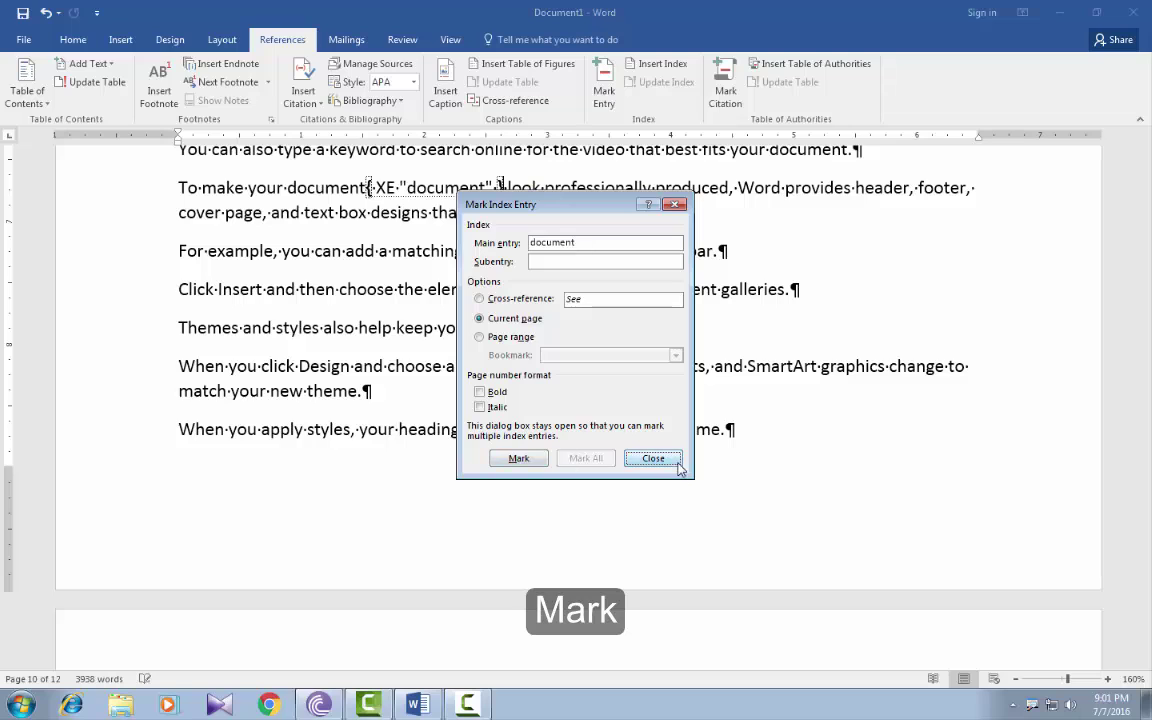
{"action": "left_click", "coordinate": [668, 459]}
{"action": "left_click", "coordinate": [75, 40]}
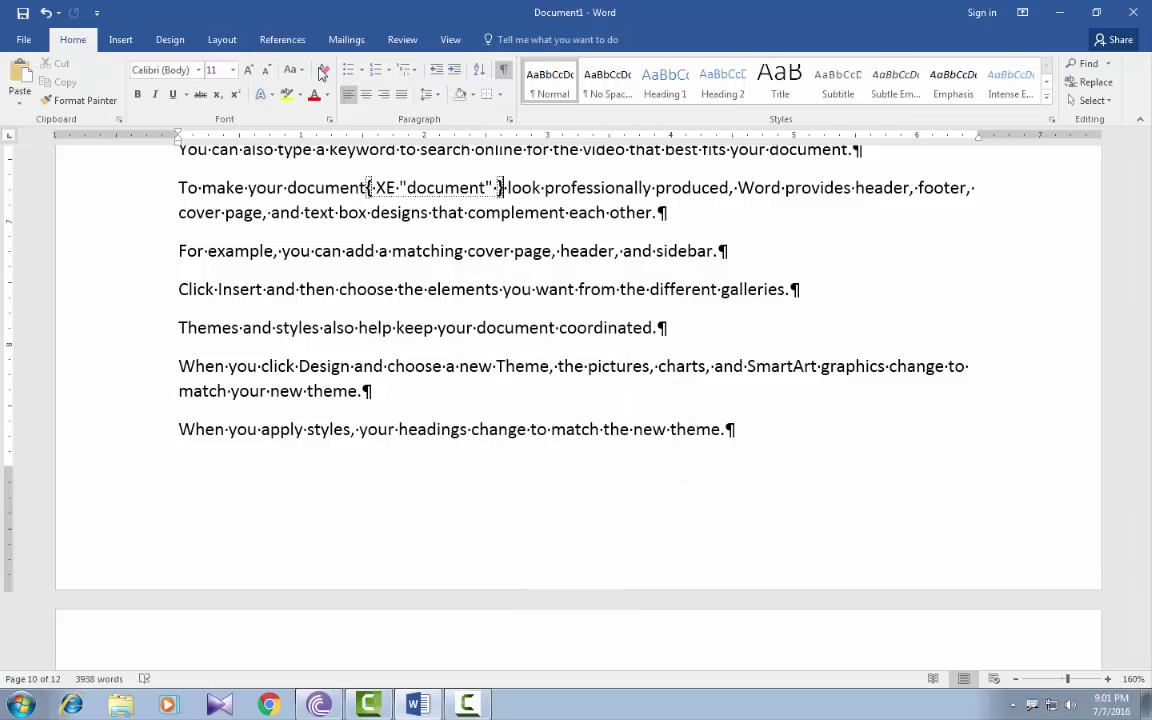
{"action": "left_click", "coordinate": [504, 72]}
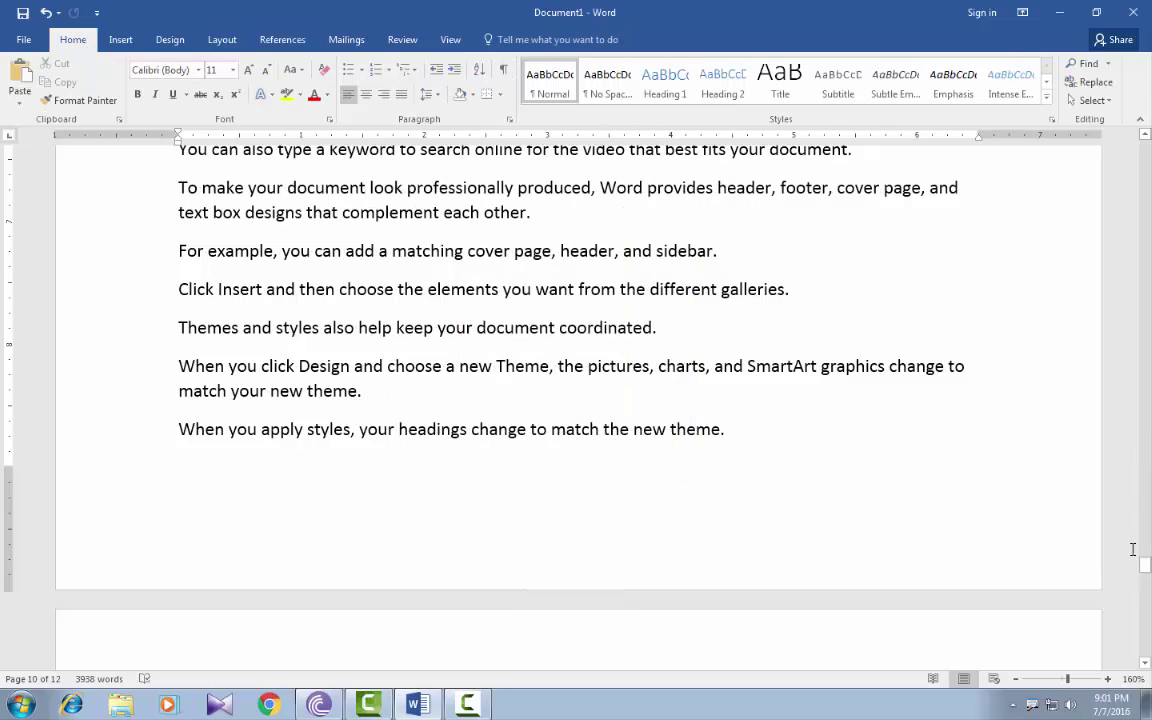
Step: Mark all occurrences of "video" as index entries, starting from the keyword search sentence on page 5, and hide the formatting marks
{"action": "left_click_drag", "start_coordinate": [1146, 567], "coordinate": [1146, 343]}
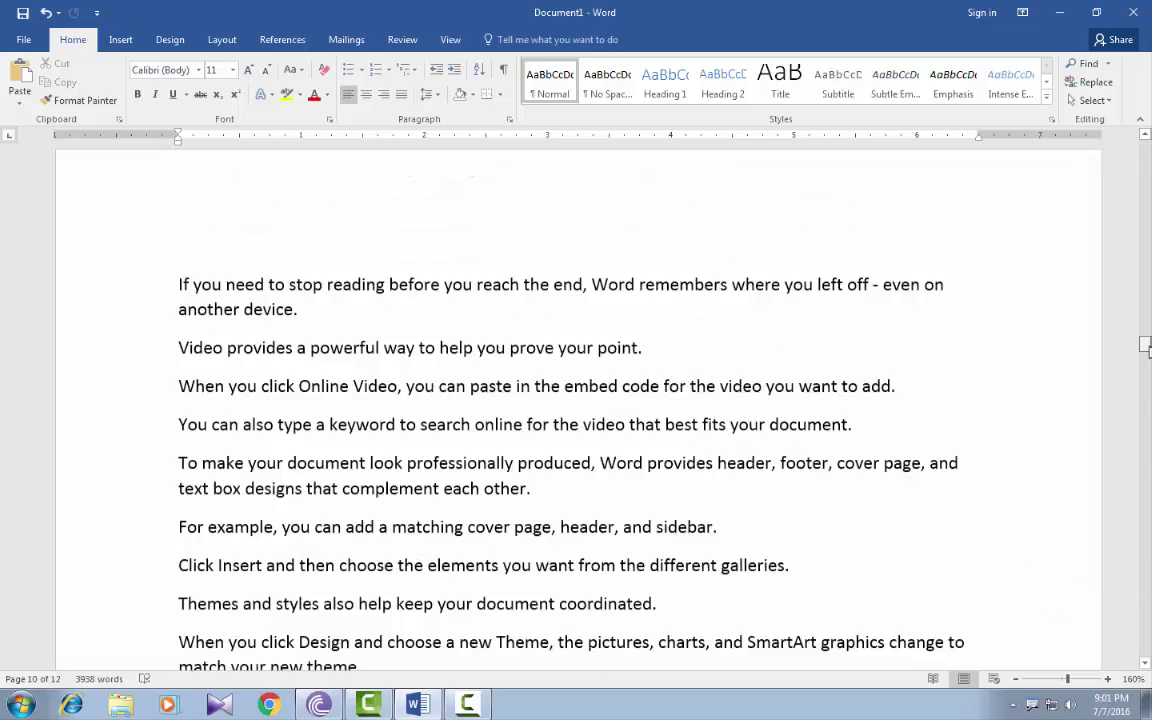
{"action": "left_click", "coordinate": [508, 357]}
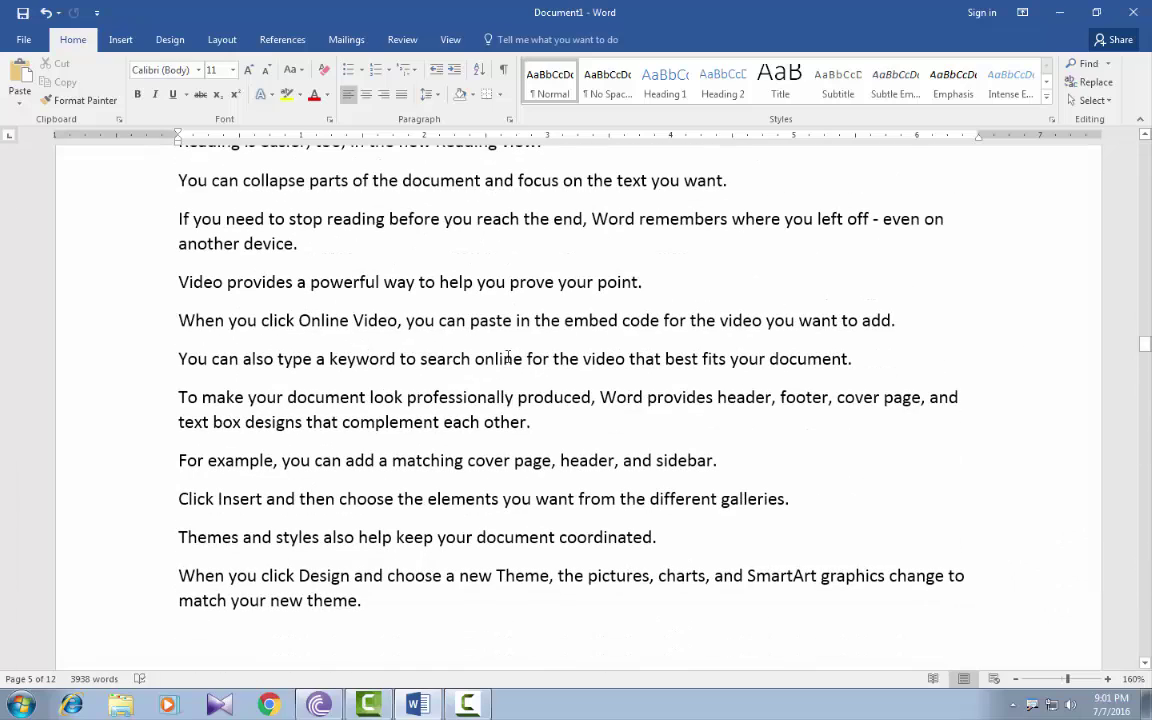
{"action": "double_click", "coordinate": [595, 360]}
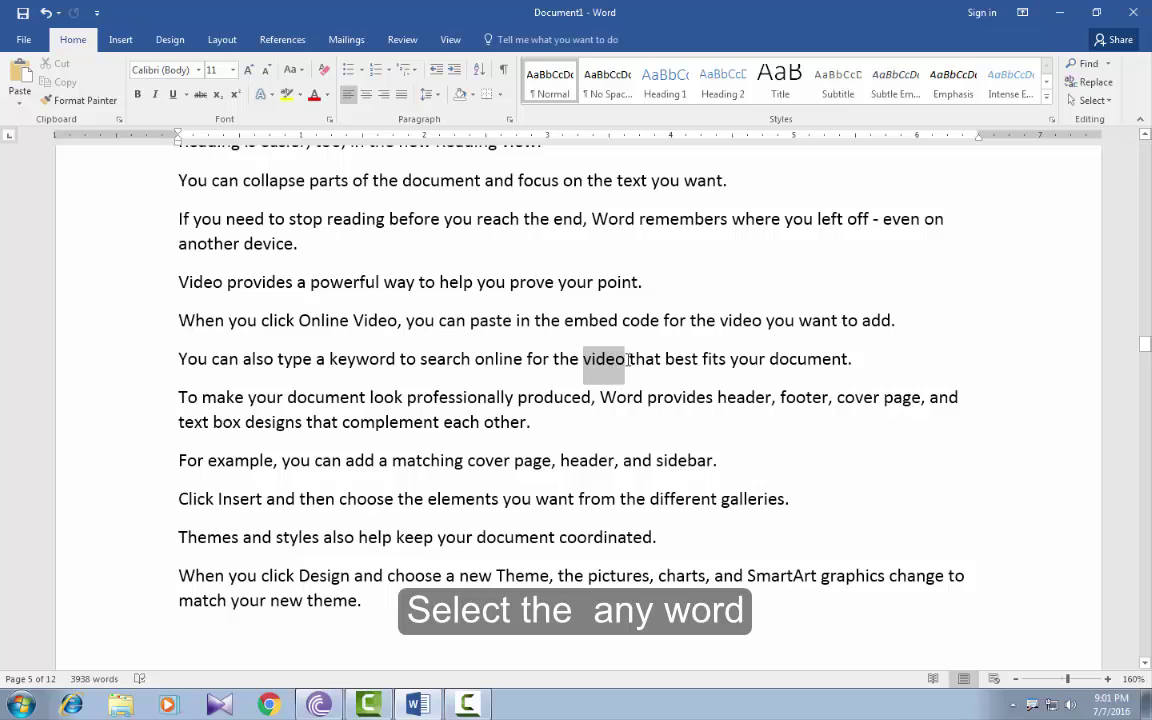
{"action": "left_click", "coordinate": [282, 39]}
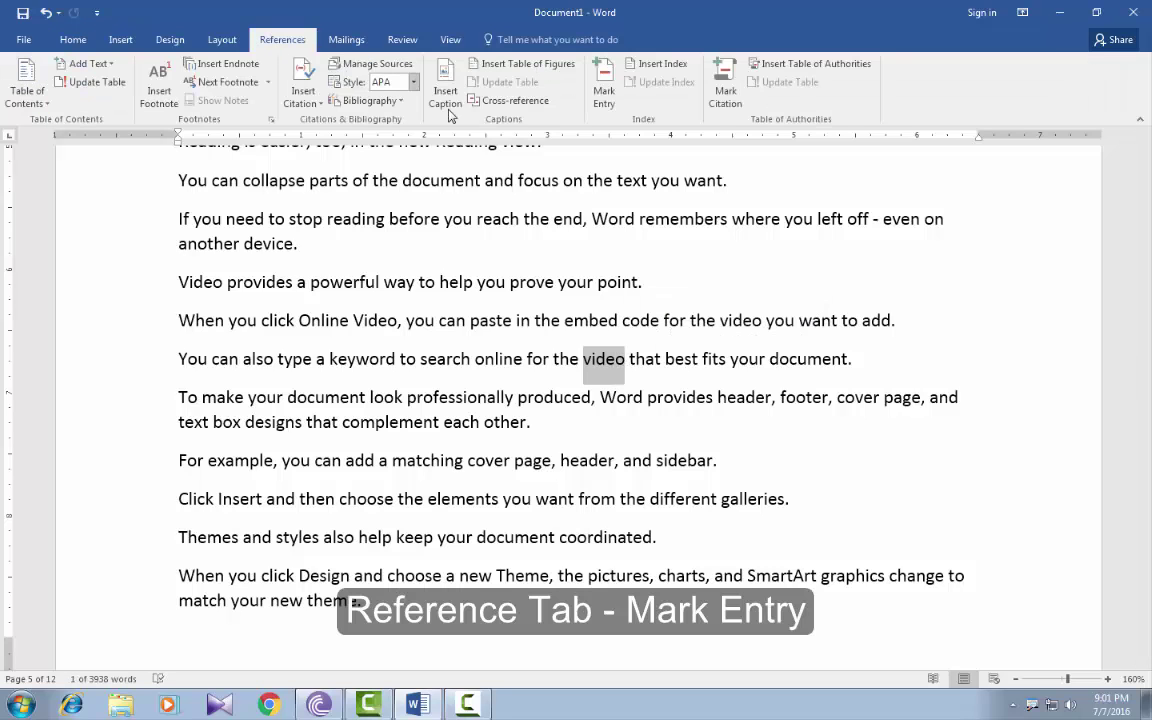
{"action": "left_click", "coordinate": [603, 85]}
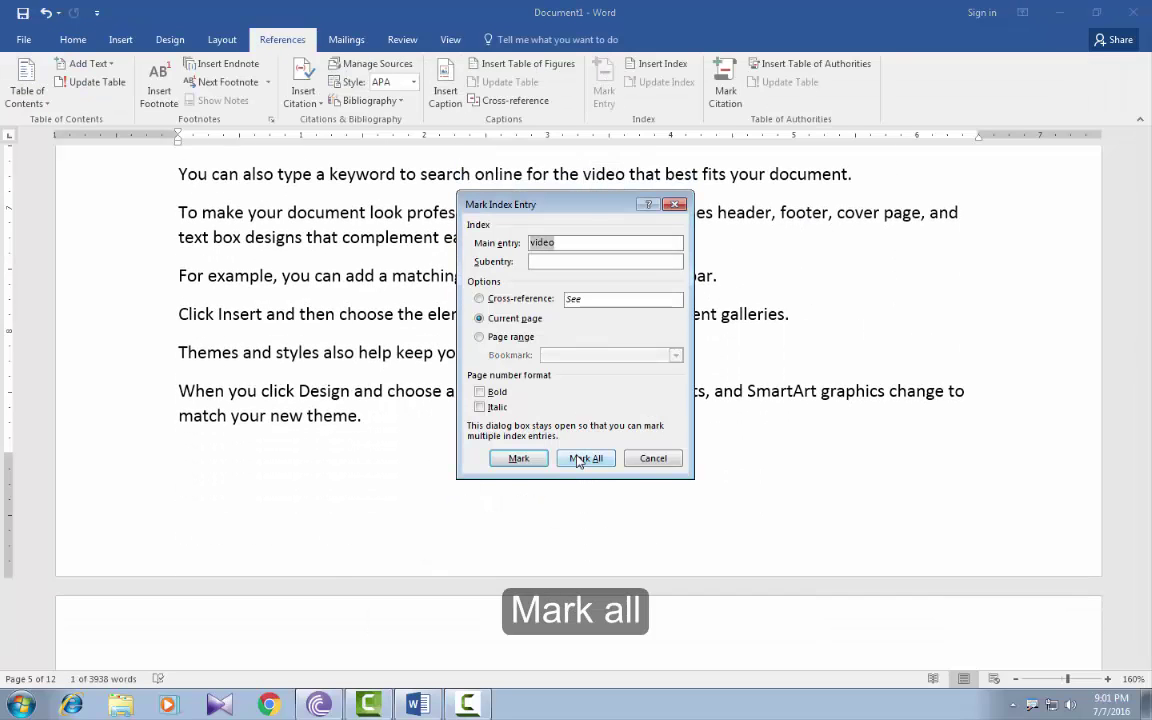
{"action": "left_click", "coordinate": [585, 458]}
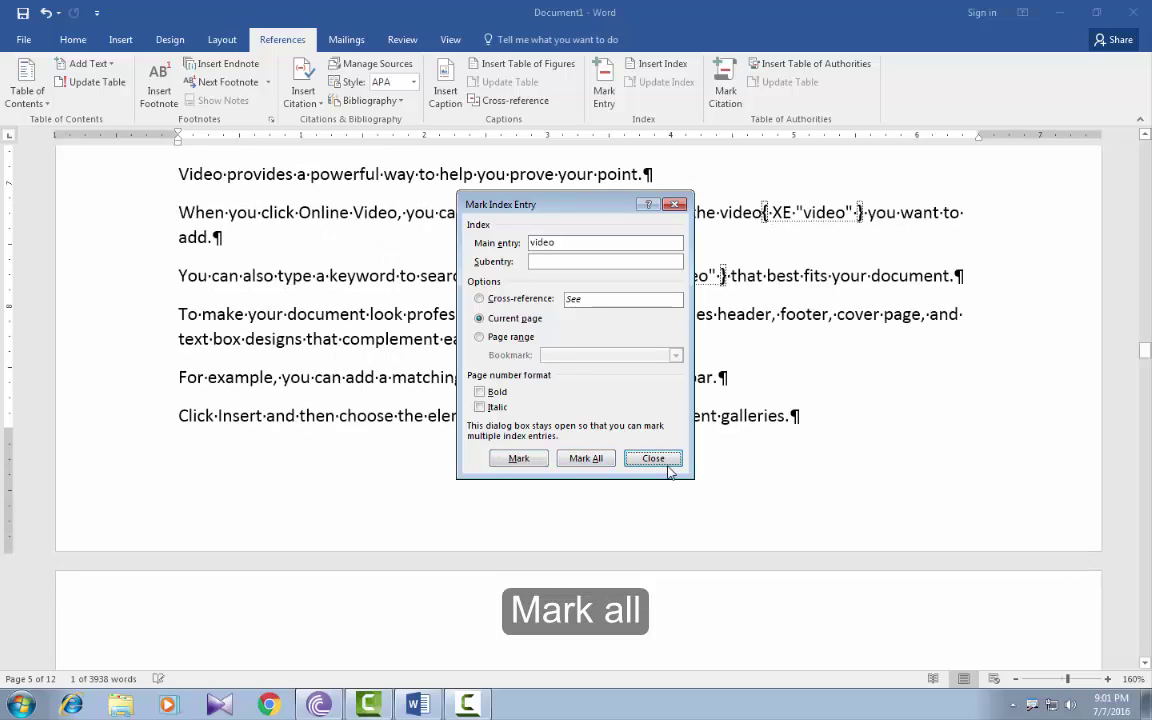
{"action": "left_click", "coordinate": [660, 458]}
{"action": "left_click", "coordinate": [73, 39]}
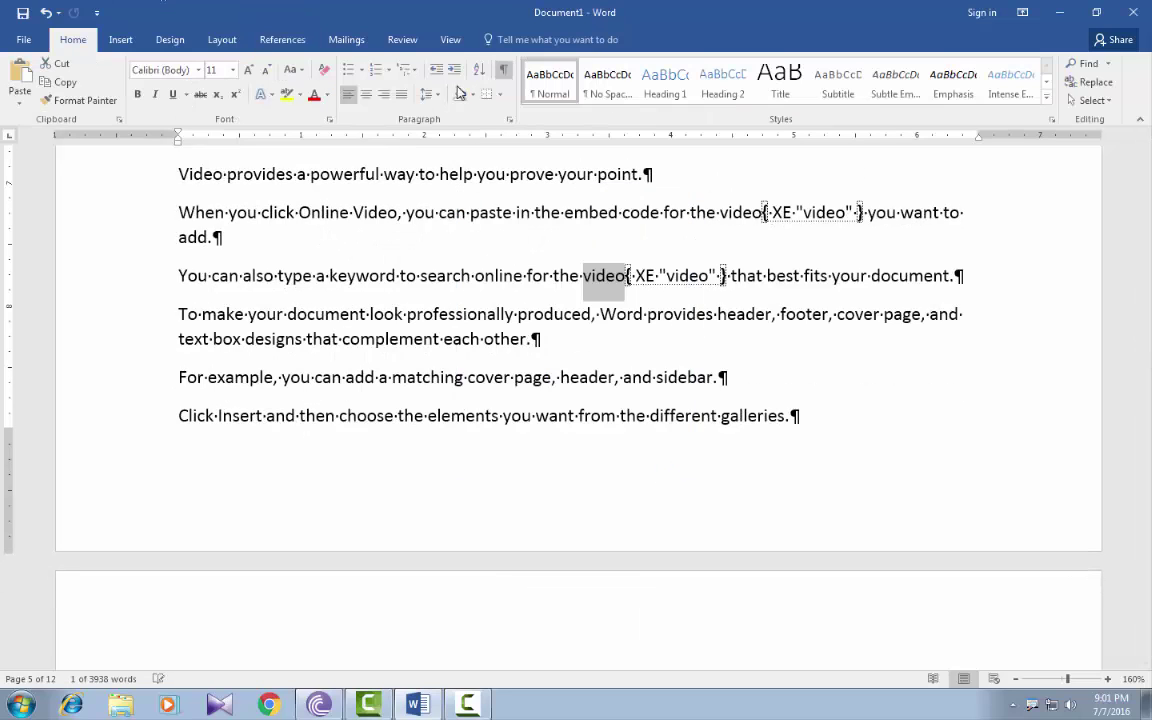
{"action": "left_click", "coordinate": [503, 72]}
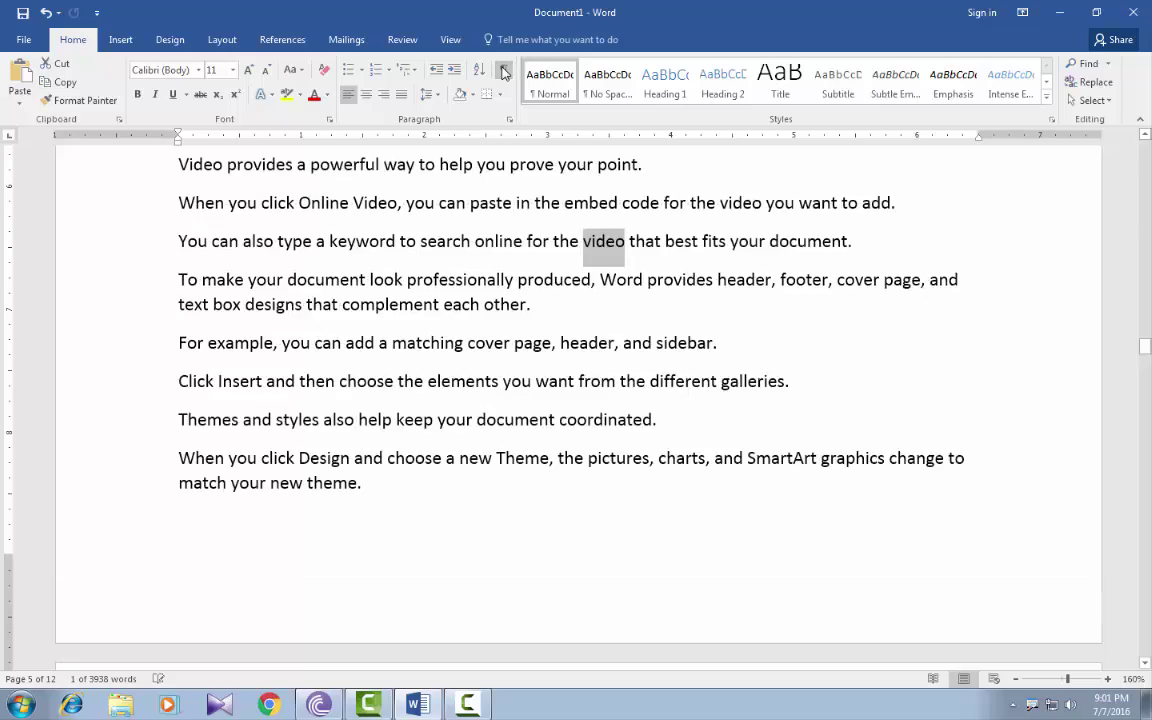
Step: Mark all occurrences of "Design" as index entries, starting from the "When you click Design" sentence on page 3, and hide the formatting marks
{"action": "left_click_drag", "start_coordinate": [1149, 352], "coordinate": [1149, 256]}
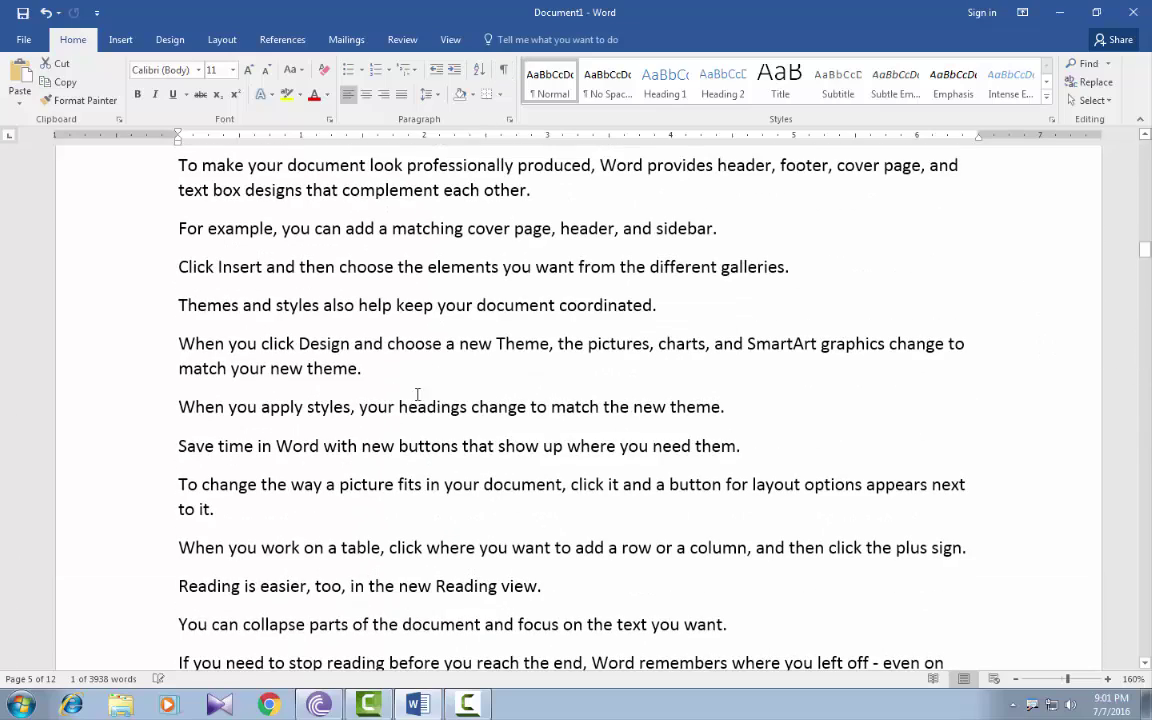
{"action": "double_click", "coordinate": [316, 343]}
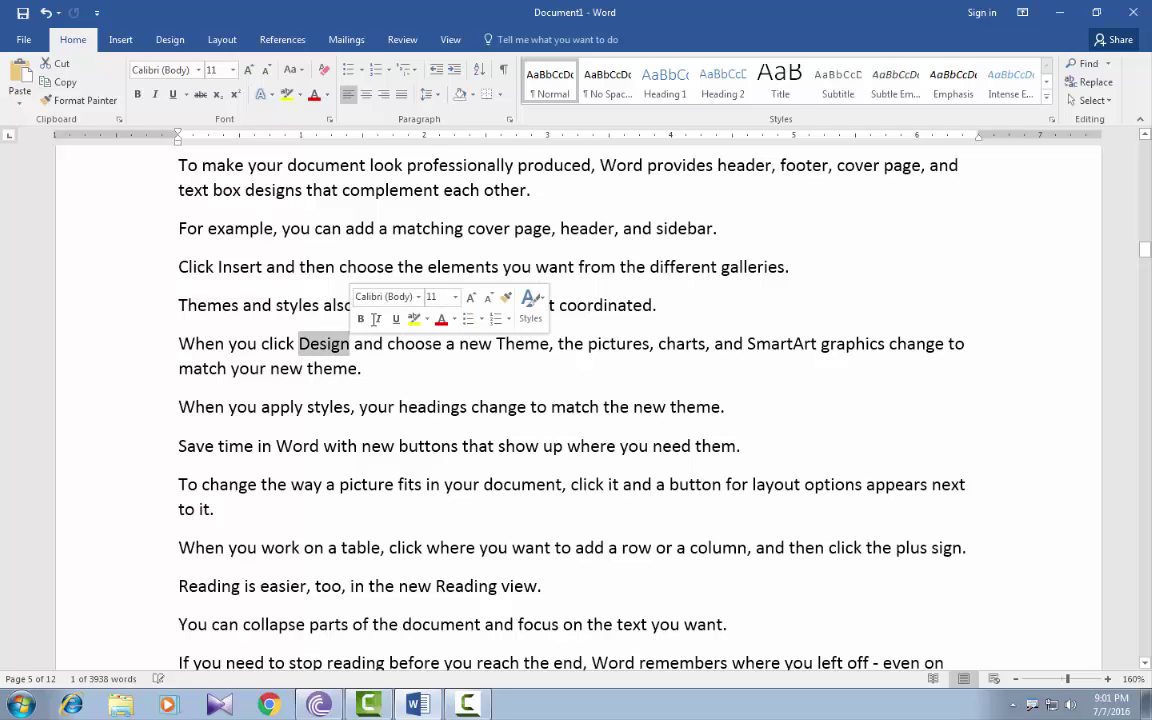
{"action": "left_click", "coordinate": [287, 40]}
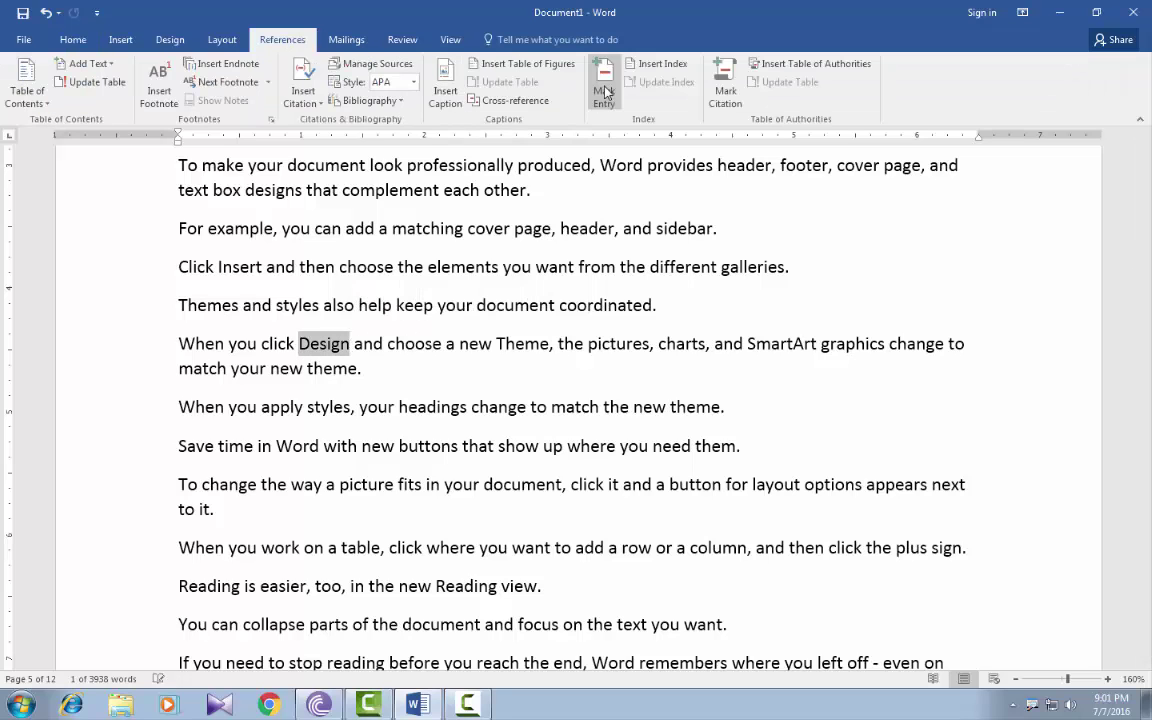
{"action": "left_click", "coordinate": [604, 85]}
{"action": "left_click", "coordinate": [588, 457]}
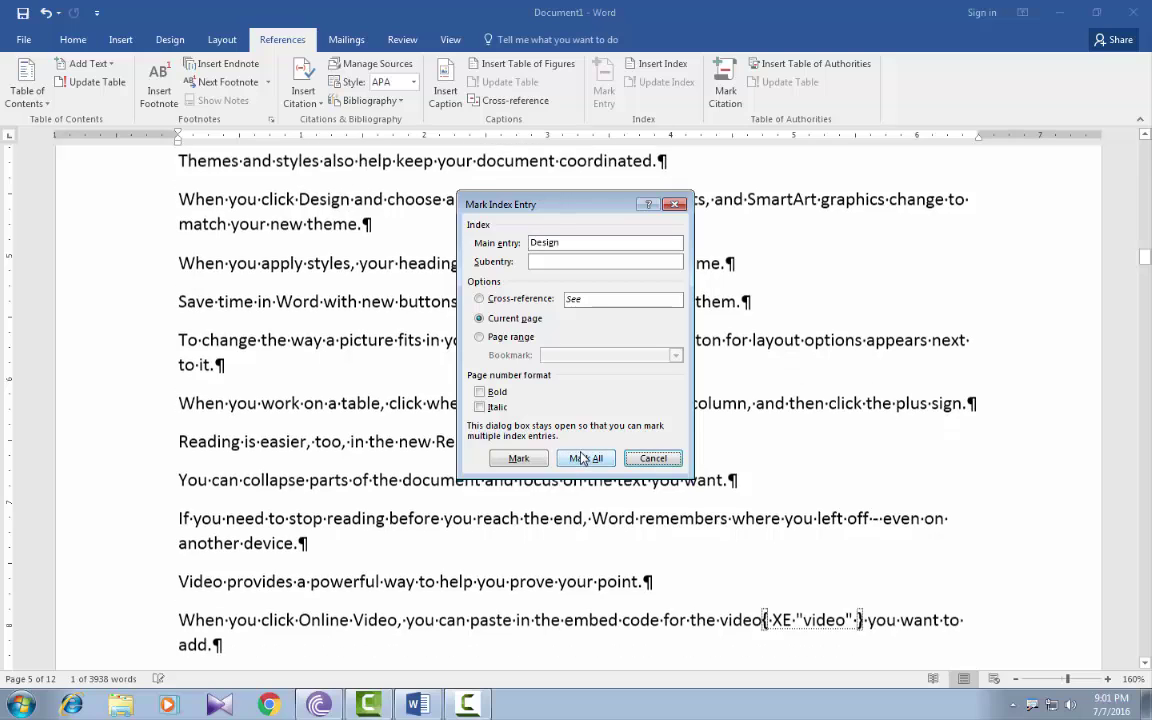
{"action": "left_click", "coordinate": [655, 458]}
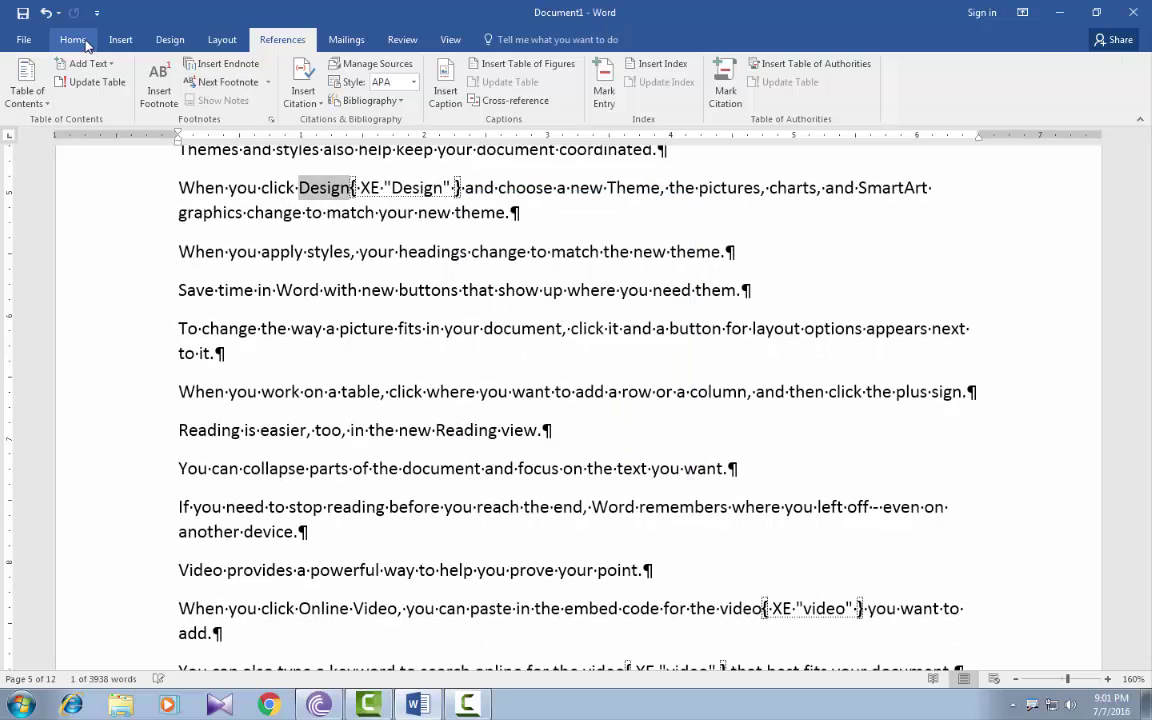
{"action": "left_click", "coordinate": [75, 40]}
{"action": "left_click", "coordinate": [505, 71]}
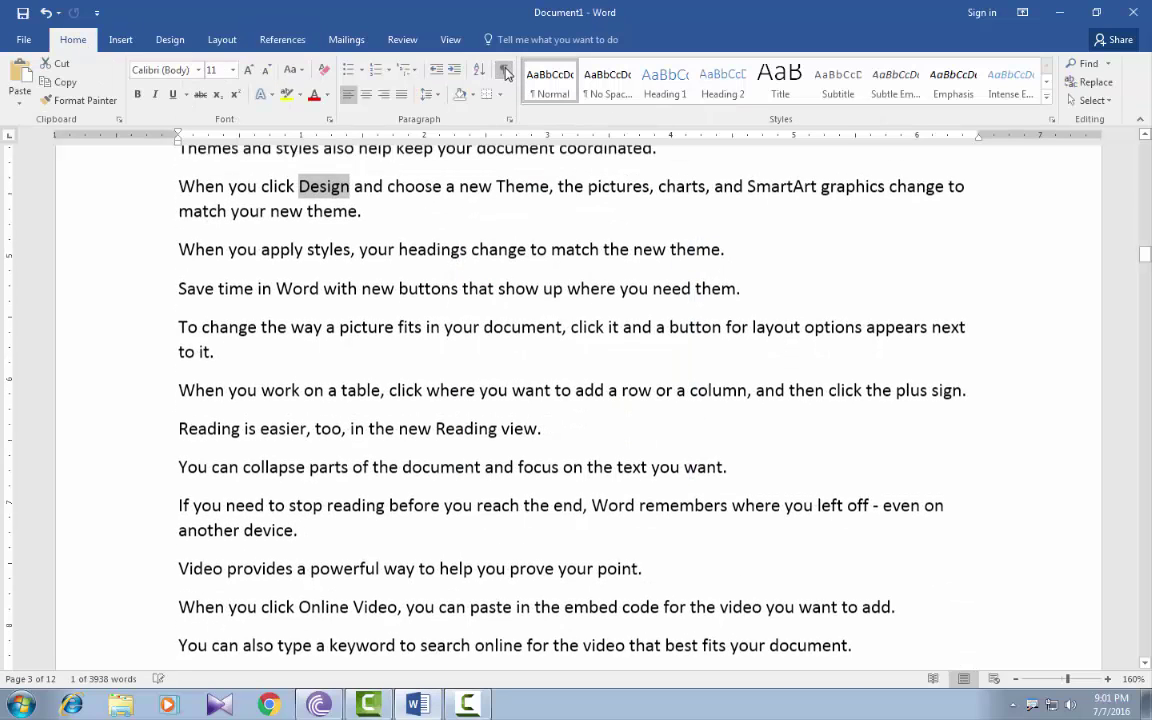
Step: Mark "powerful" in the "Video provides a powerful way" sentence on page 9 as an index entry and hide the formatting marks
{"action": "left_click_drag", "start_coordinate": [1147, 256], "coordinate": [1147, 321]}
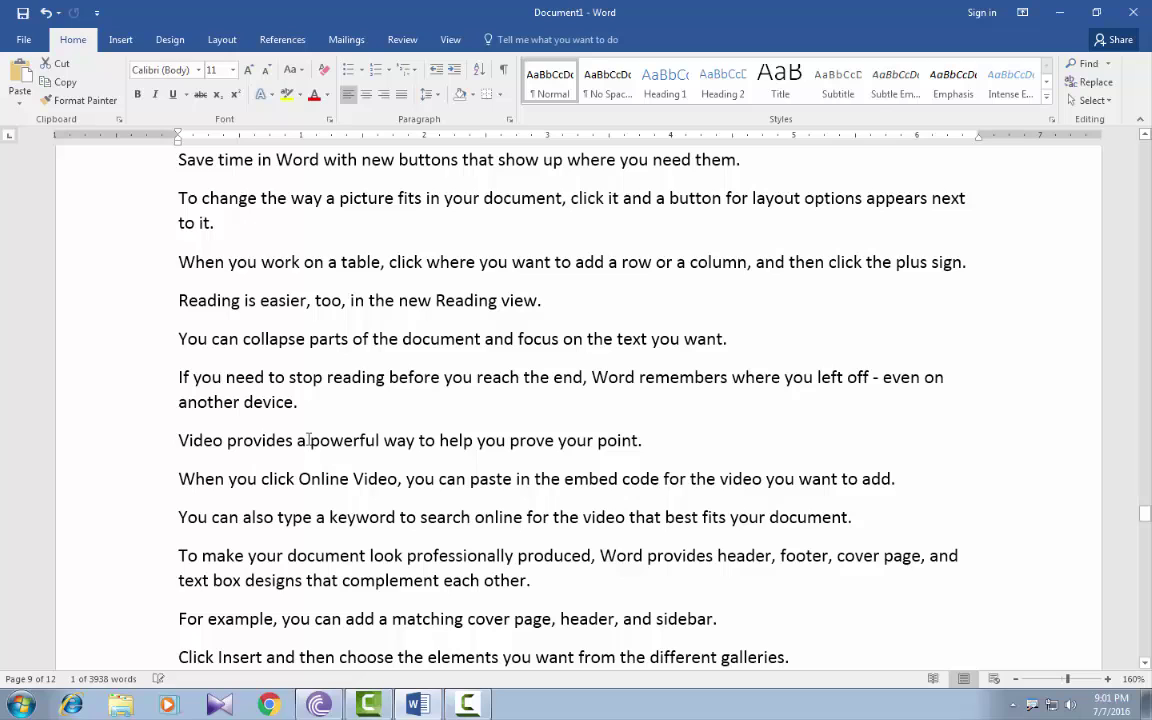
{"action": "left_click_drag", "start_coordinate": [311, 441], "coordinate": [379, 441]}
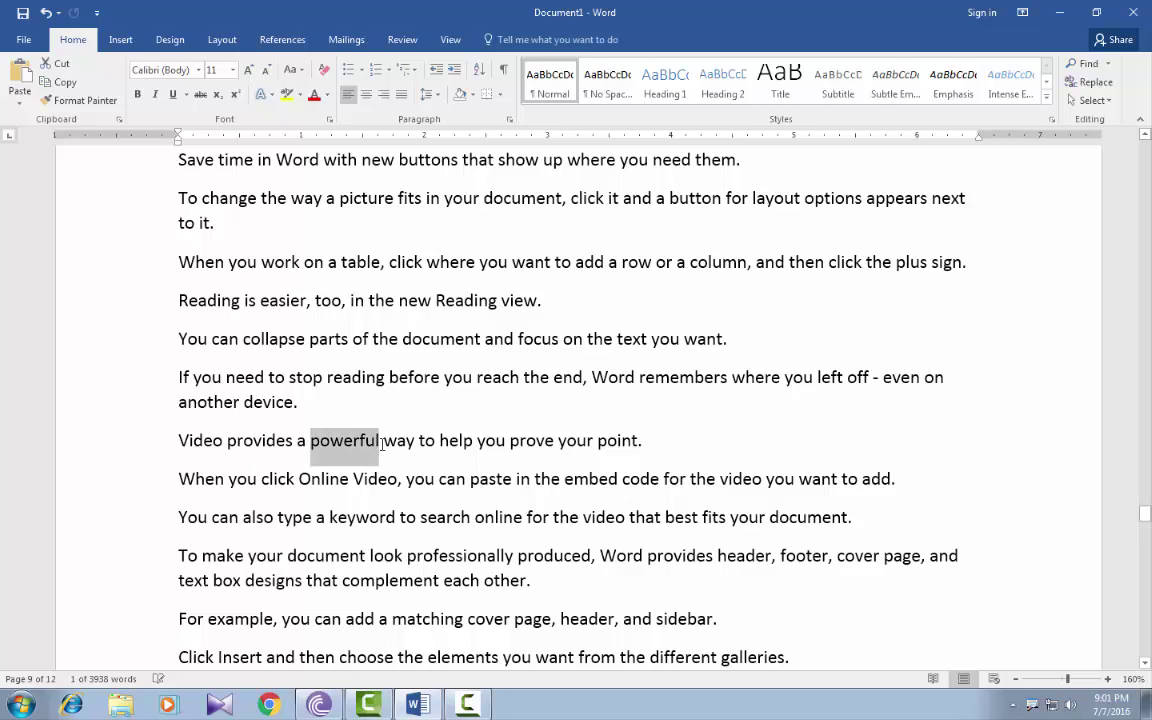
{"action": "left_click", "coordinate": [282, 39]}
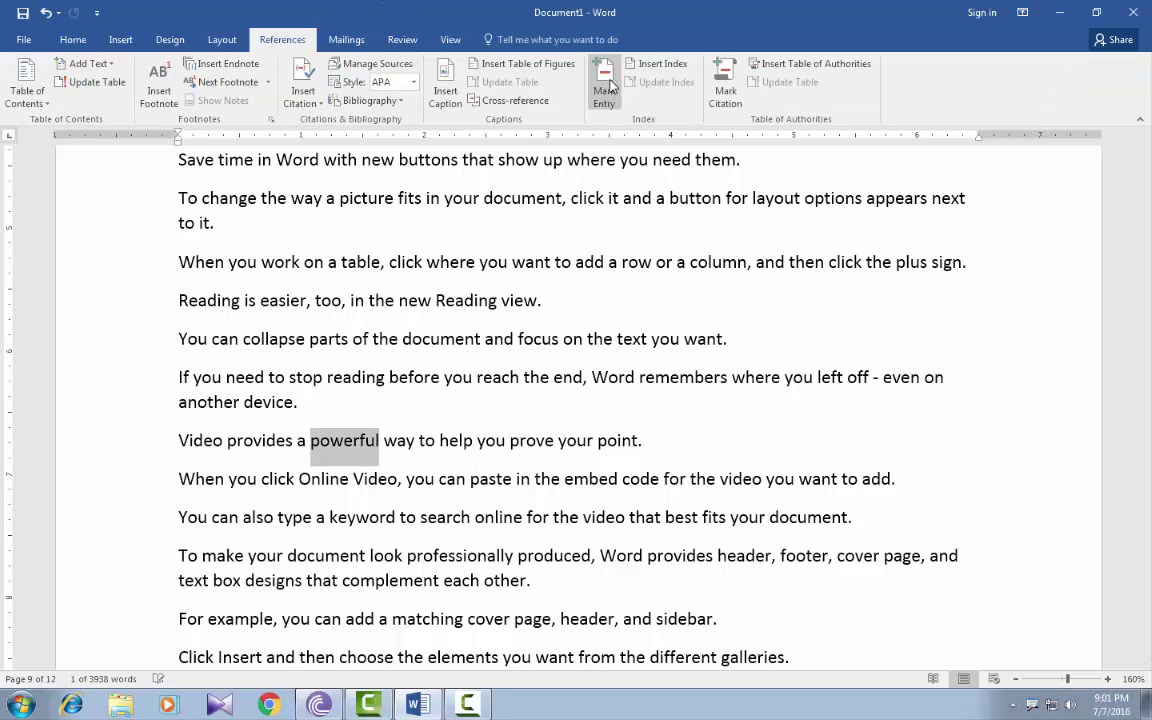
{"action": "left_click", "coordinate": [604, 85]}
{"action": "left_click", "coordinate": [518, 458]}
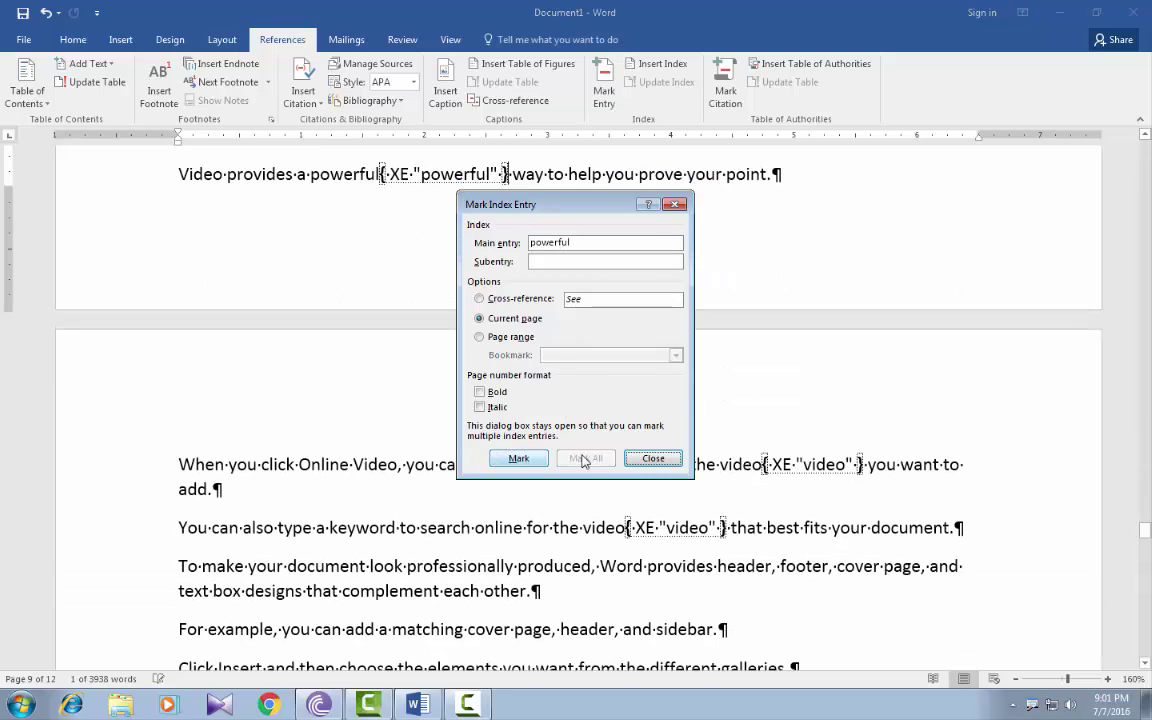
{"action": "left_click", "coordinate": [652, 458]}
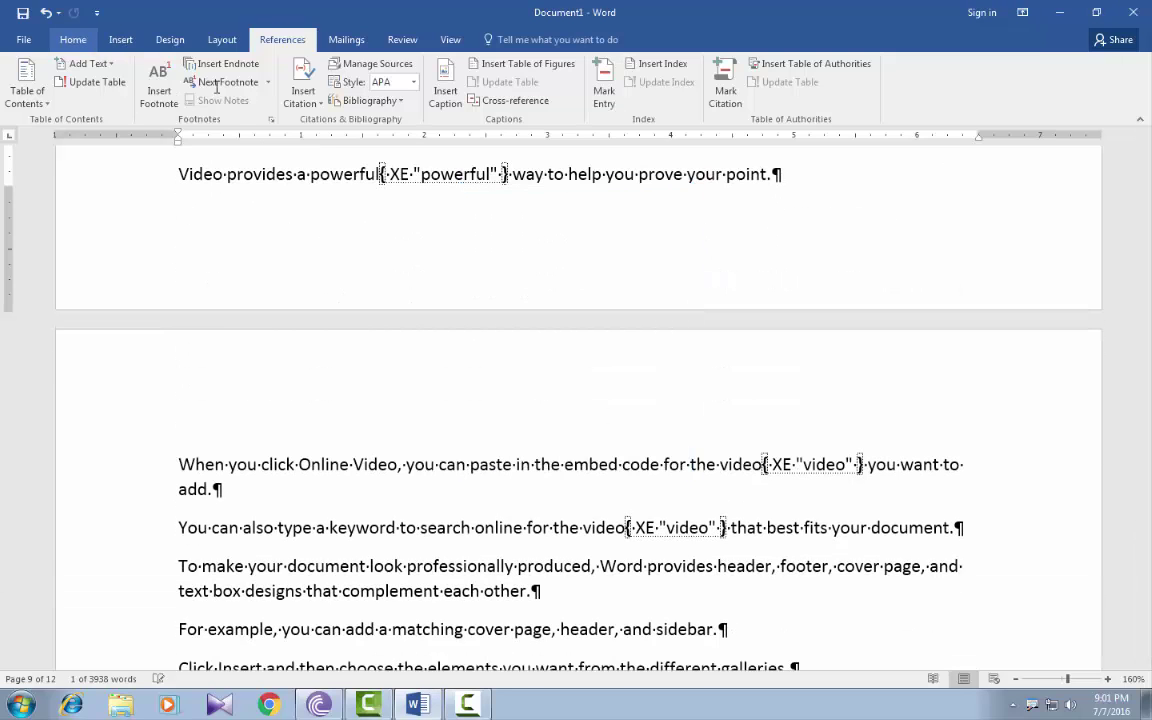
{"action": "left_click", "coordinate": [78, 40]}
{"action": "left_click", "coordinate": [503, 69]}
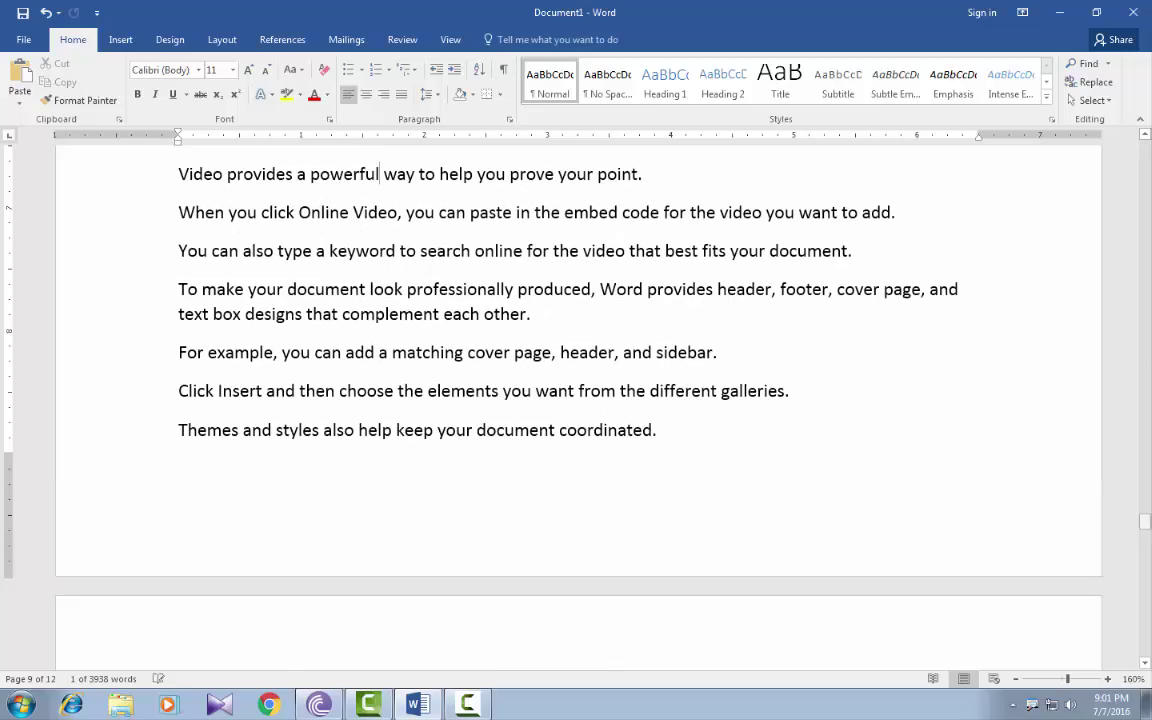
Step: Mark all occurrences of "Word" as index entries, starting from the "If you need to stop reading" sentence on page 10, and hide the formatting marks
{"action": "mouse_move", "coordinate": [1147, 527]}
{"action": "left_mouse_down"}
{"action": "mouse_move", "coordinate": [1146, 178]}
{"action": "mouse_move", "coordinate": [1146, 548]}
{"action": "left_mouse_up"}
{"action": "scroll", "coordinate": [476, 428], "scroll_direction": "down", "scroll_amount": 3}
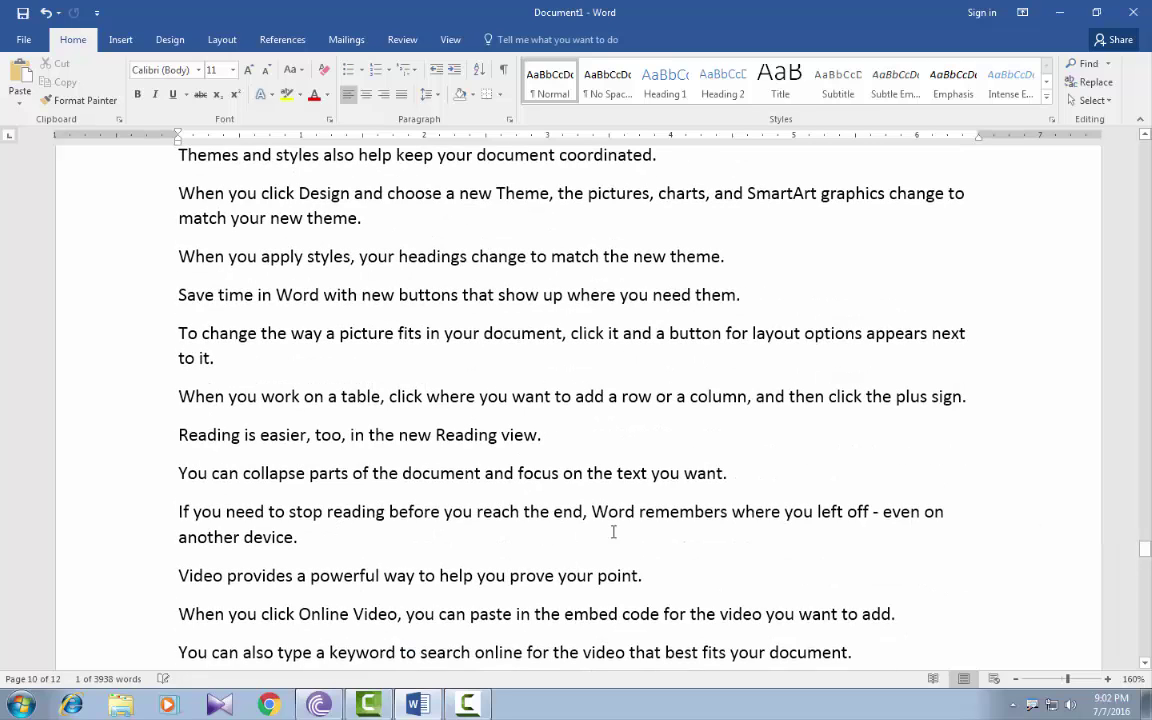
{"action": "left_click_drag", "start_coordinate": [592, 511], "coordinate": [635, 512]}
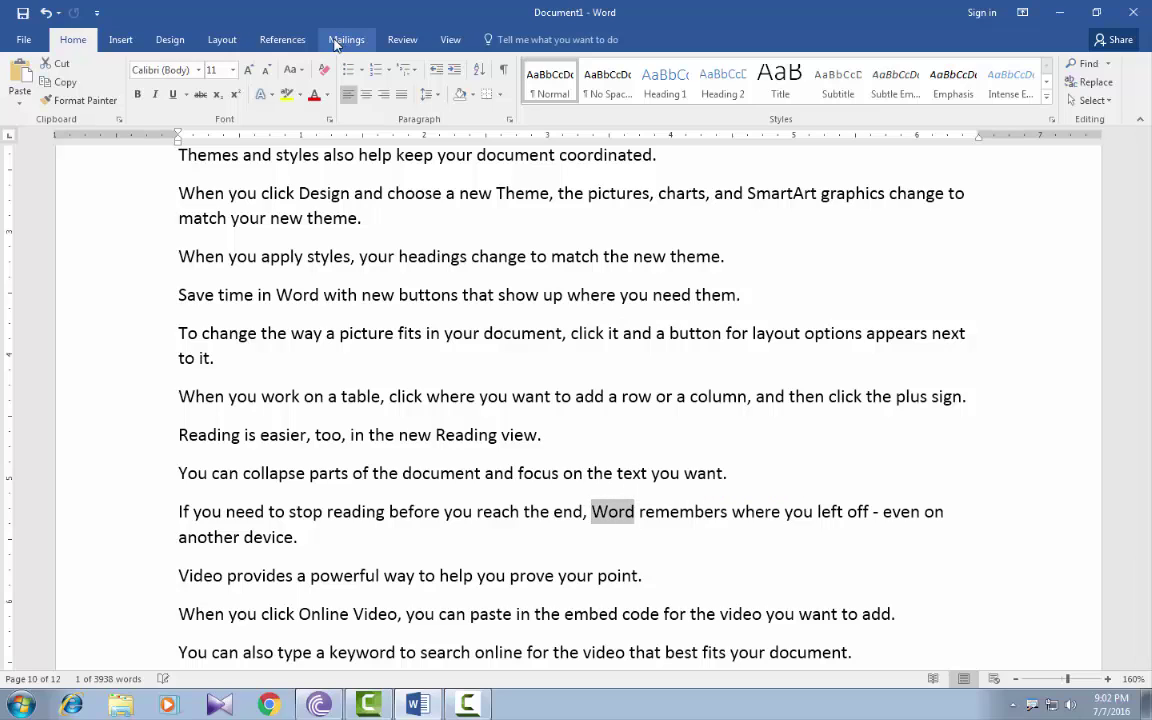
{"action": "left_click", "coordinate": [287, 39]}
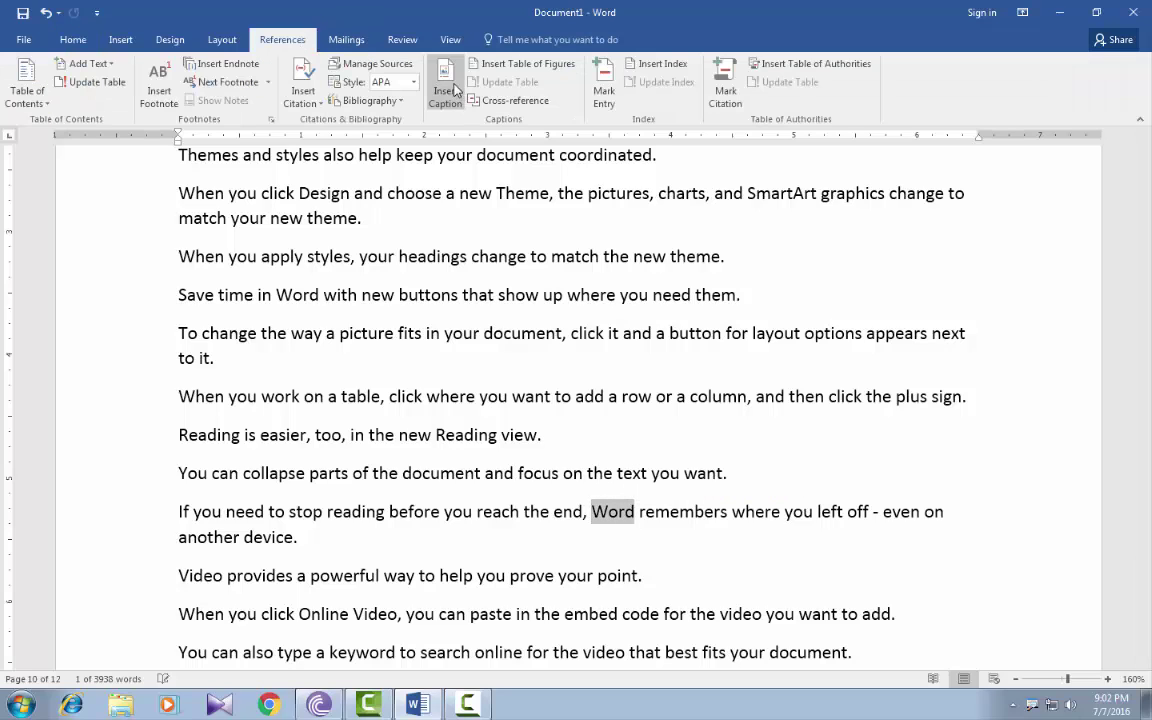
{"action": "left_click", "coordinate": [604, 85]}
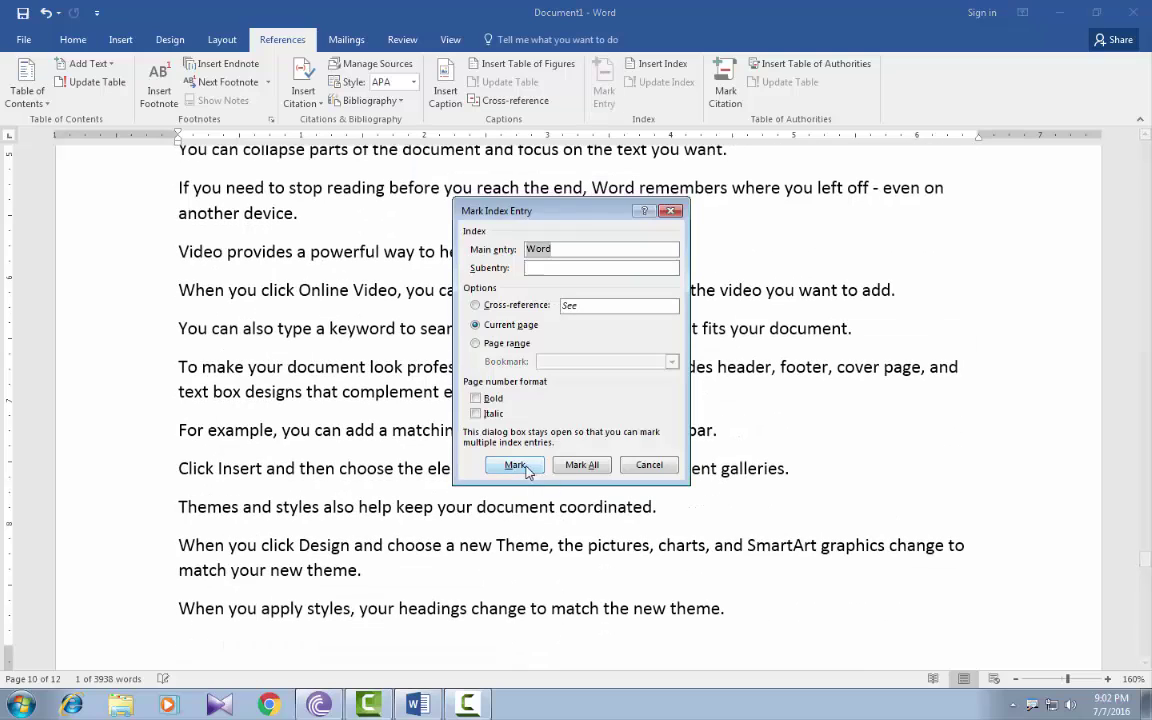
{"action": "left_click", "coordinate": [580, 466]}
{"action": "left_click", "coordinate": [649, 466]}
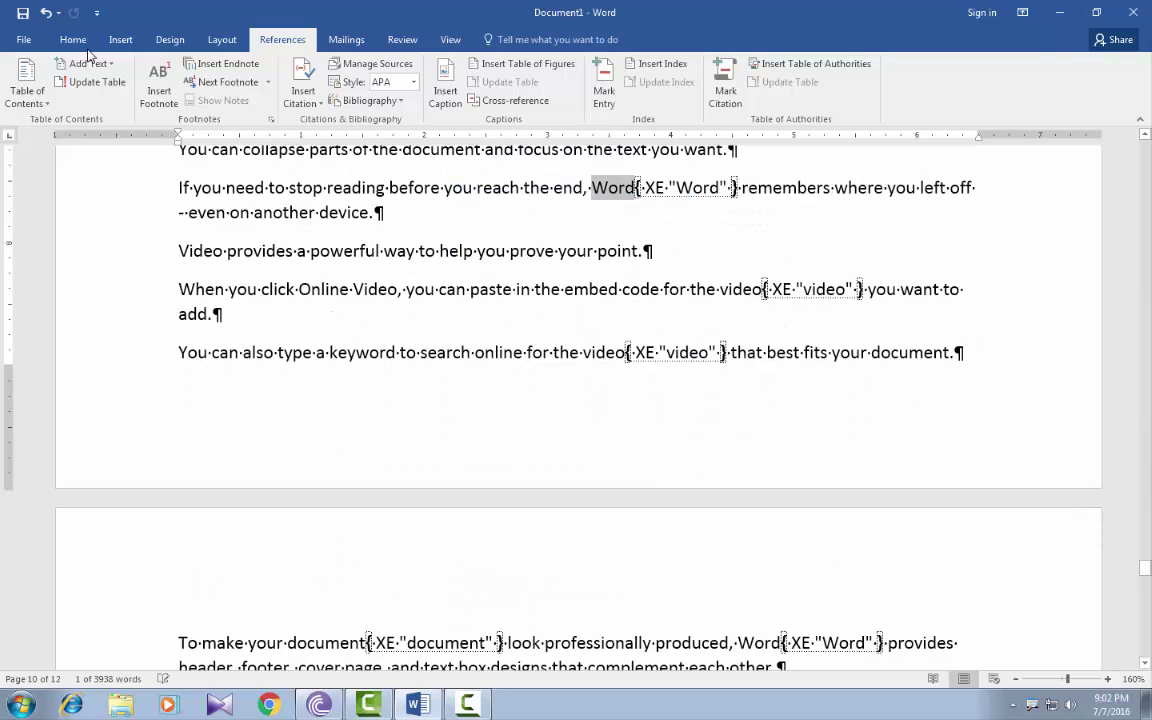
{"action": "left_click", "coordinate": [64, 40]}
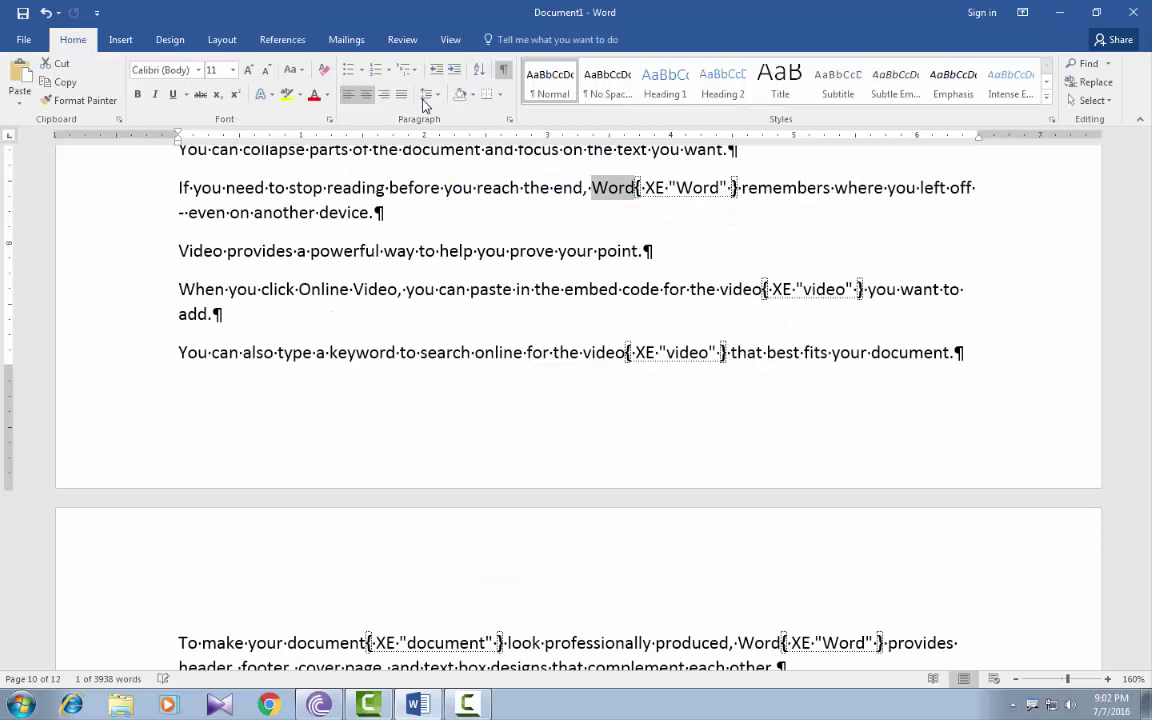
{"action": "left_click", "coordinate": [503, 72]}
Step: Insert a one-column indented index on the blank first page with right-aligned page numbers and a dotted tab leader
{"action": "left_click_drag", "start_coordinate": [1147, 562], "coordinate": [1146, 147]}
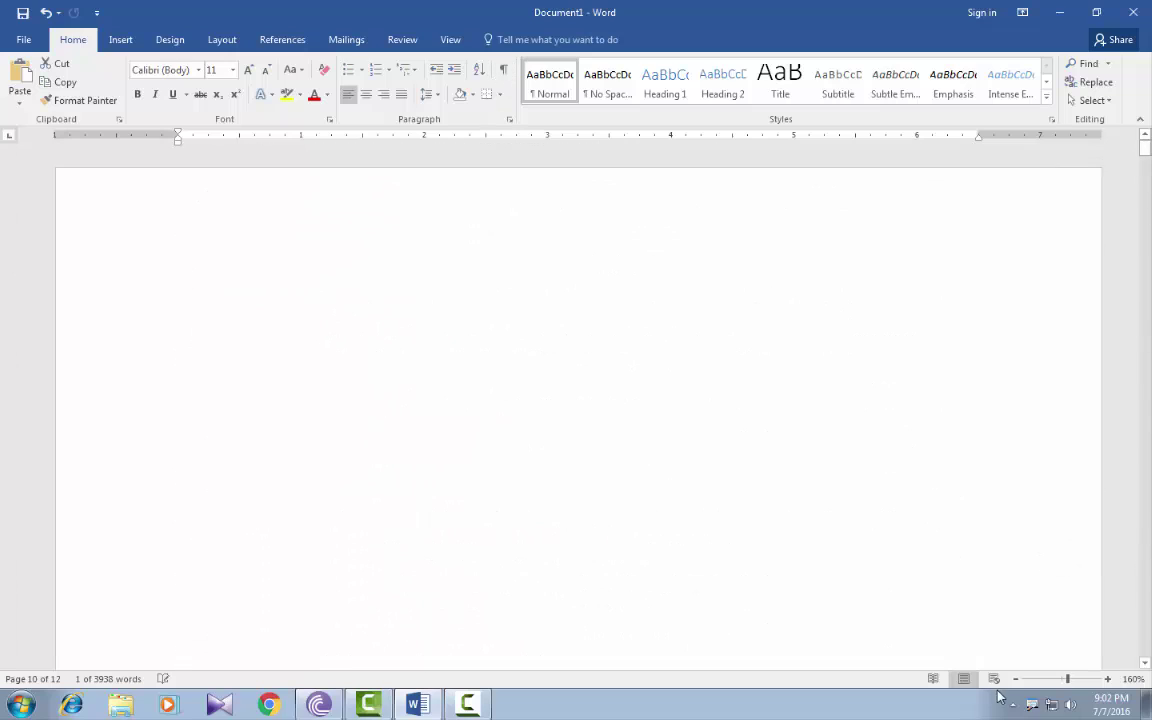
{"action": "left_click", "coordinate": [1015, 679]}
{"action": "left_click", "coordinate": [1015, 679]}
{"action": "left_click", "coordinate": [1015, 679]}
{"action": "left_click", "coordinate": [1015, 679]}
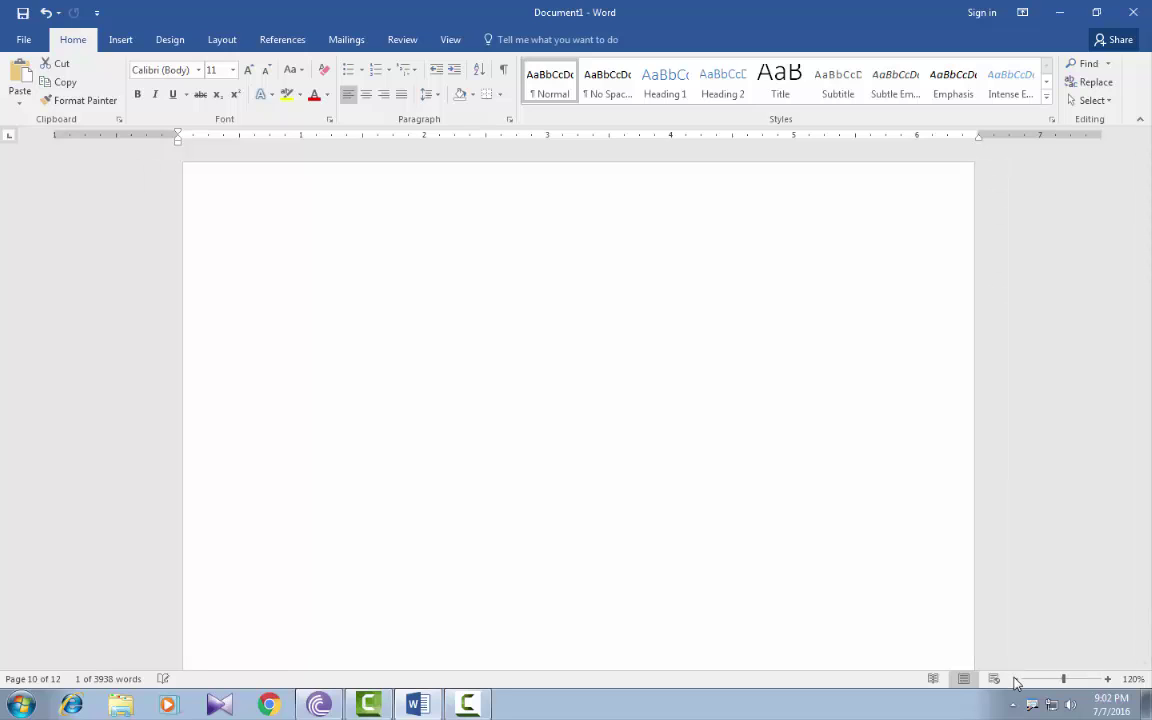
{"action": "left_click", "coordinate": [1015, 679]}
{"action": "left_click", "coordinate": [1015, 679]}
{"action": "left_click", "coordinate": [1015, 679]}
{"action": "left_click", "coordinate": [1015, 679]}
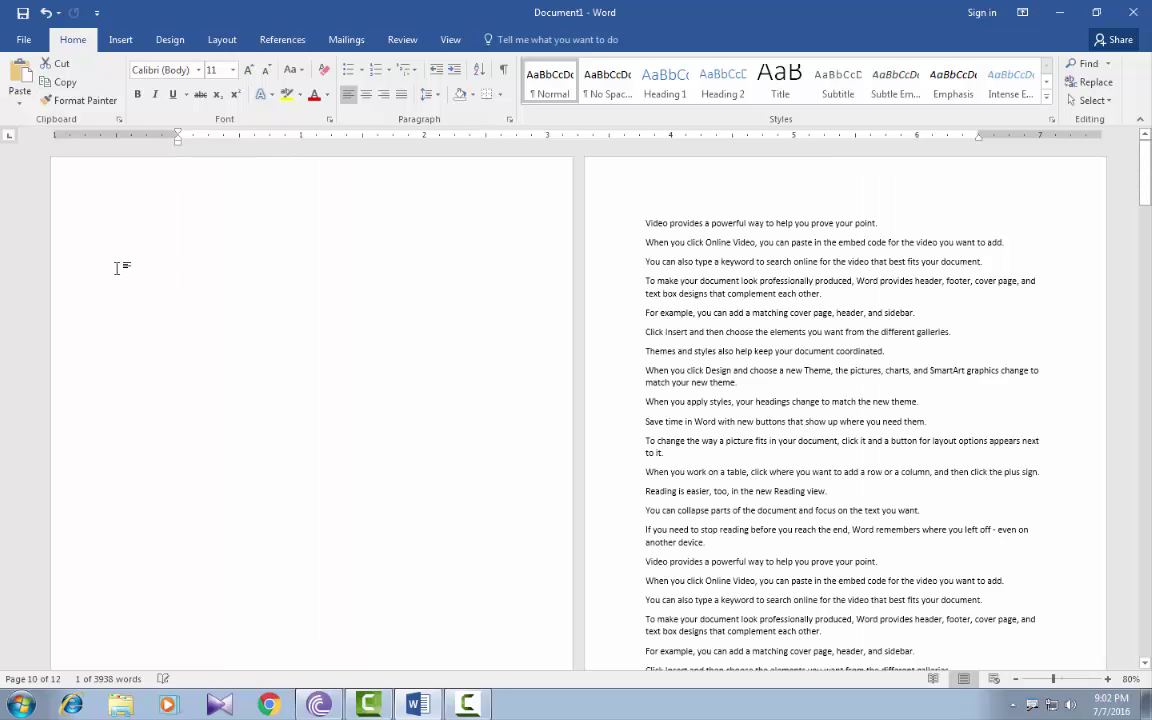
{"action": "left_click", "coordinate": [105, 233]}
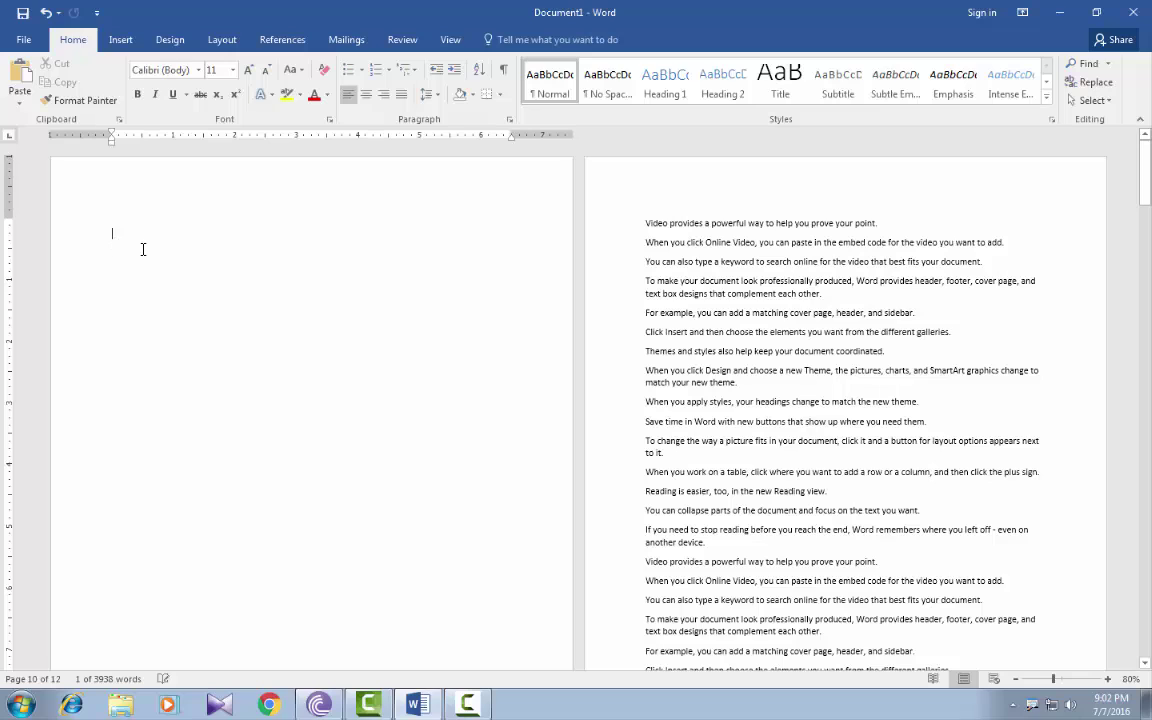
{"action": "left_click", "coordinate": [282, 39]}
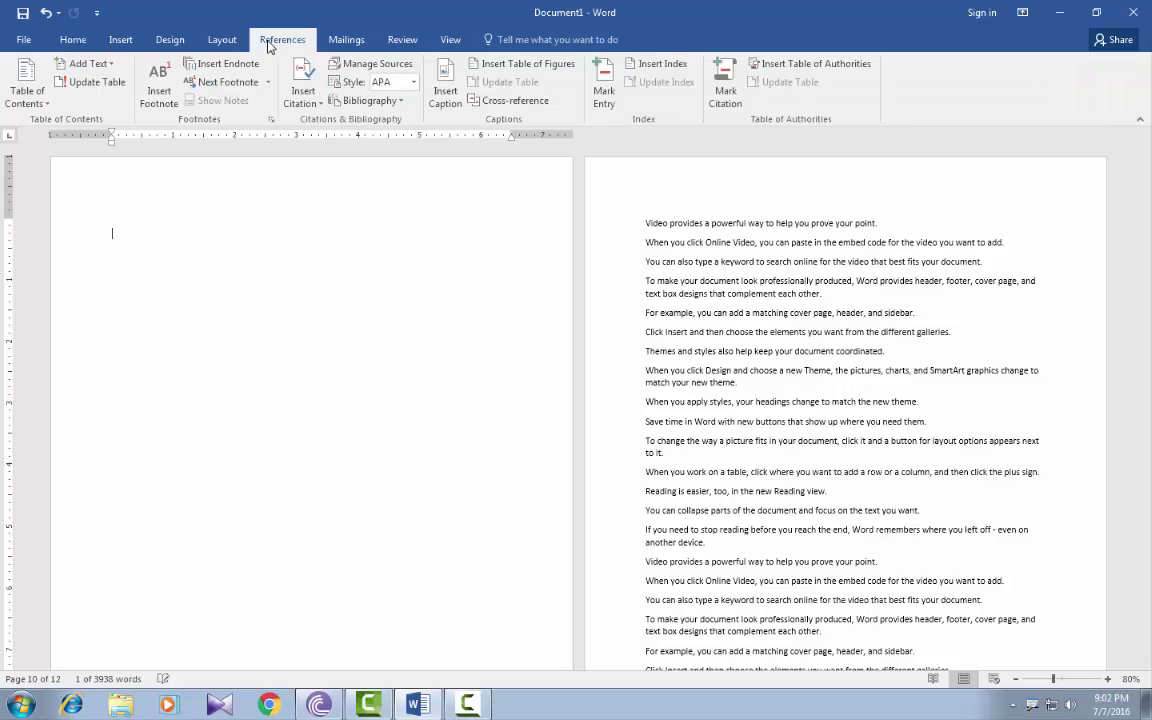
{"action": "left_click", "coordinate": [668, 68]}
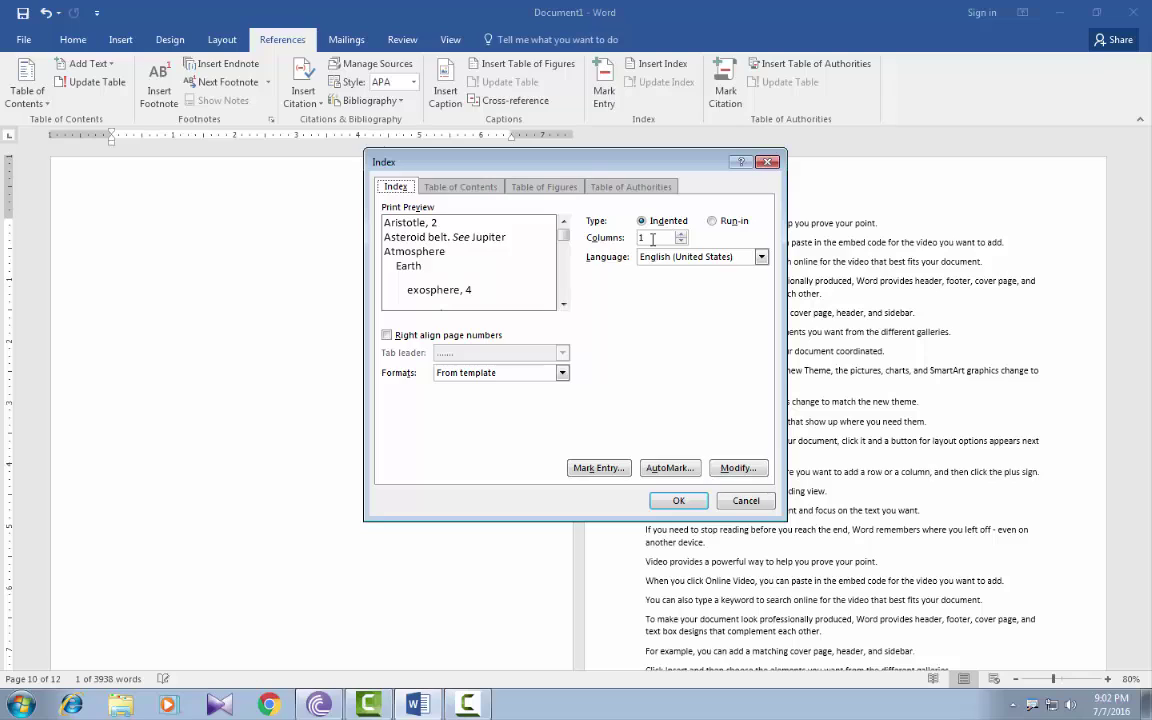
{"action": "key", "text": "BackSpace"}
{"action": "type", "text": "1"}
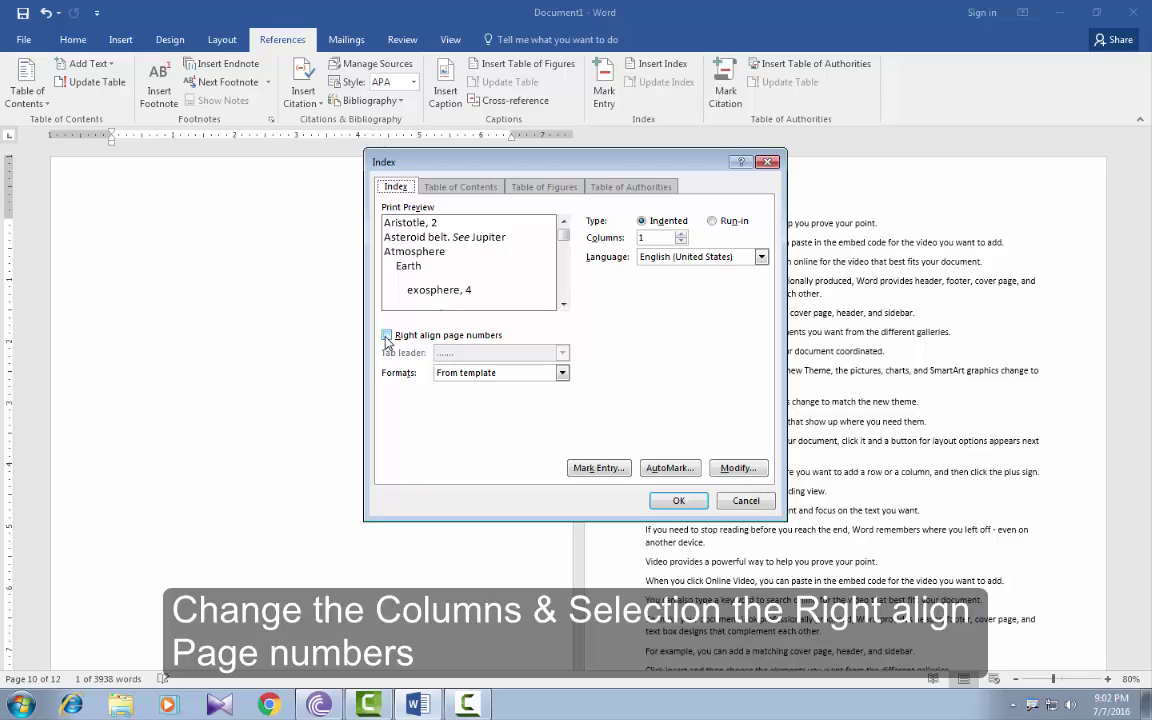
{"action": "left_click", "coordinate": [386, 336]}
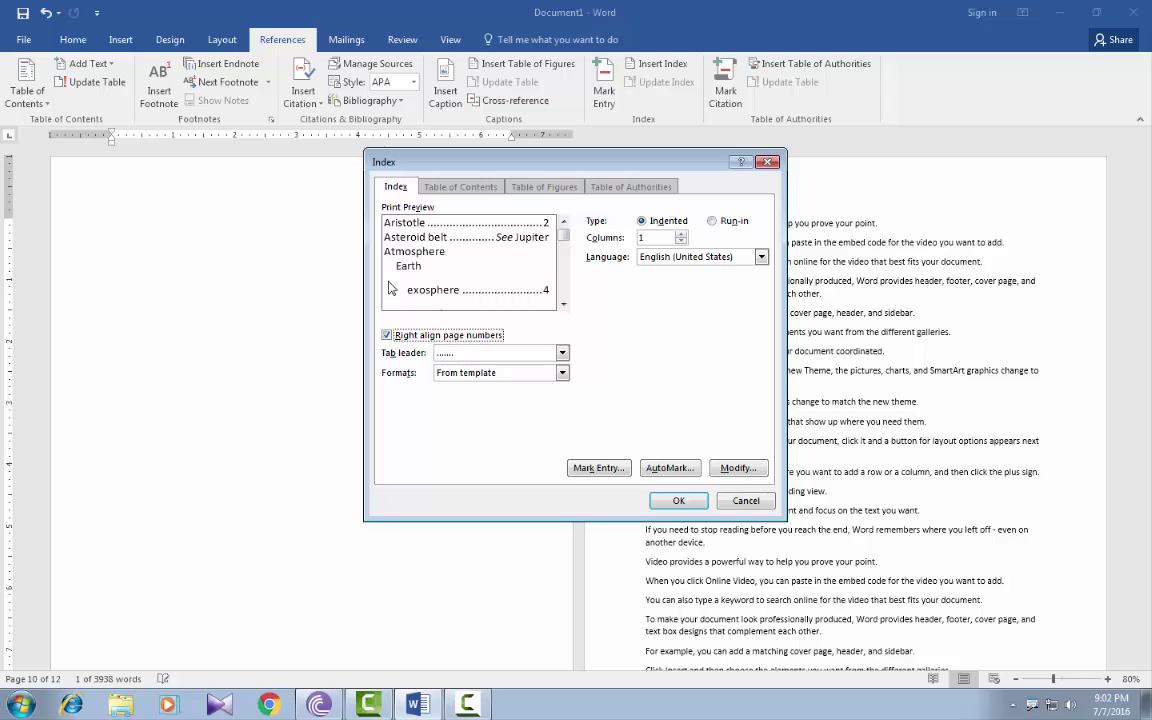
{"action": "left_click", "coordinate": [386, 336]}
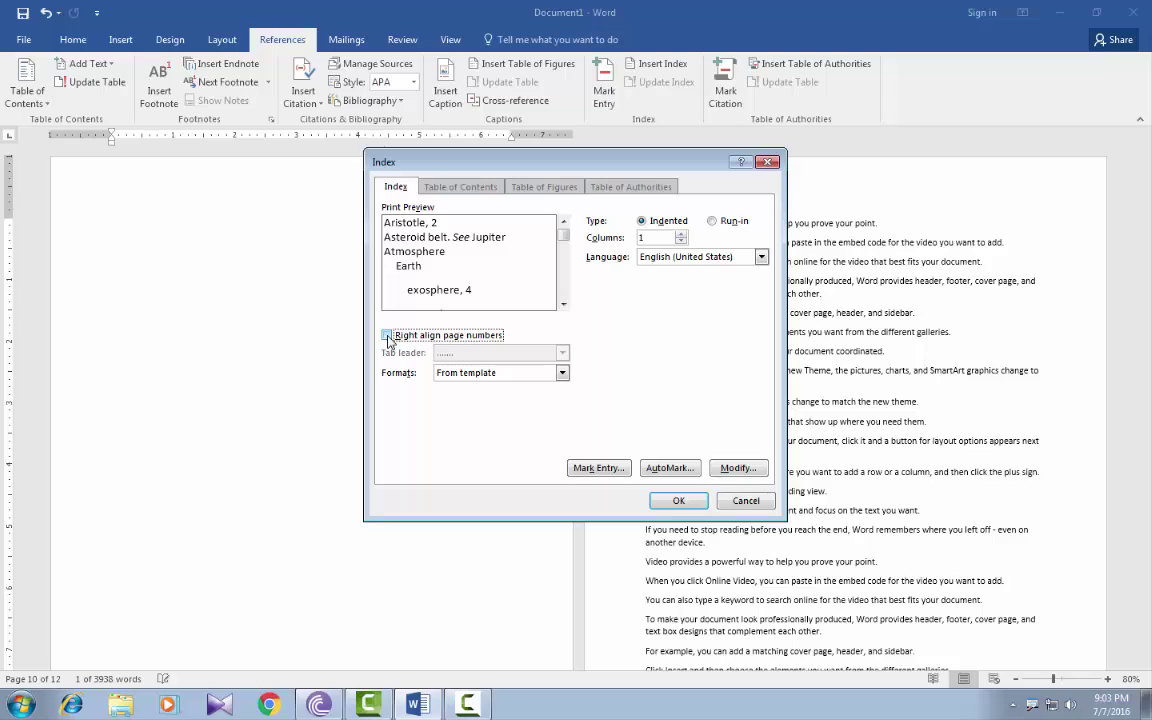
{"action": "left_click", "coordinate": [387, 336]}
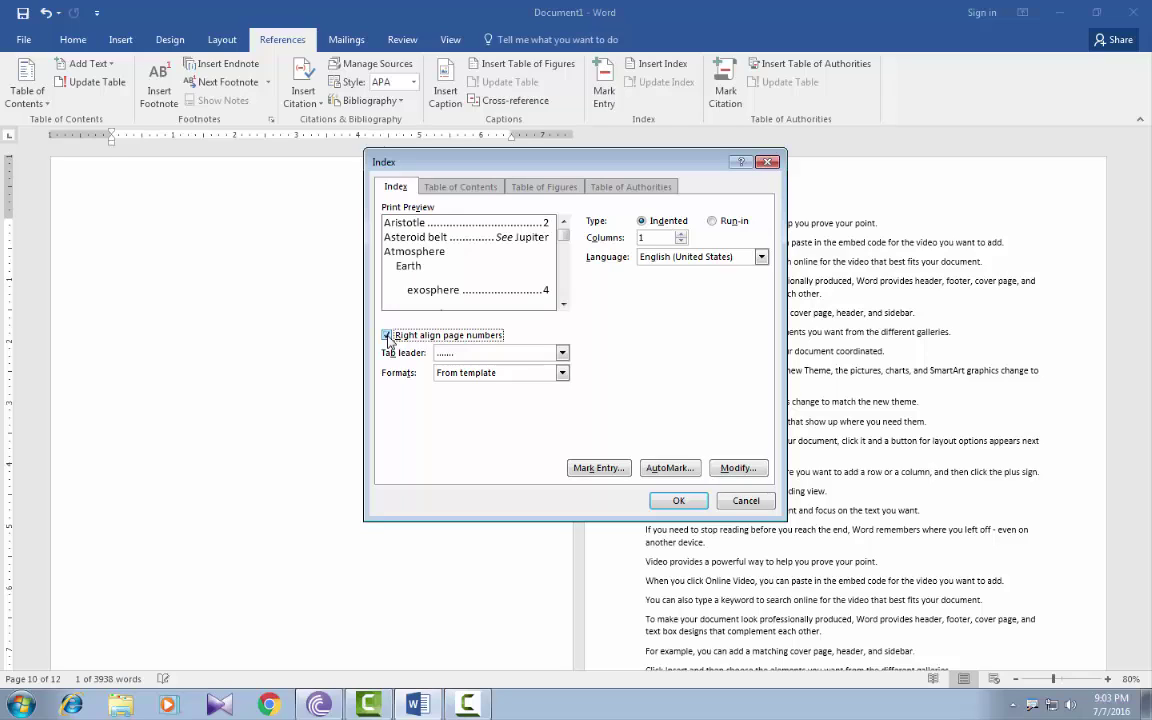
{"action": "left_click", "coordinate": [678, 502]}
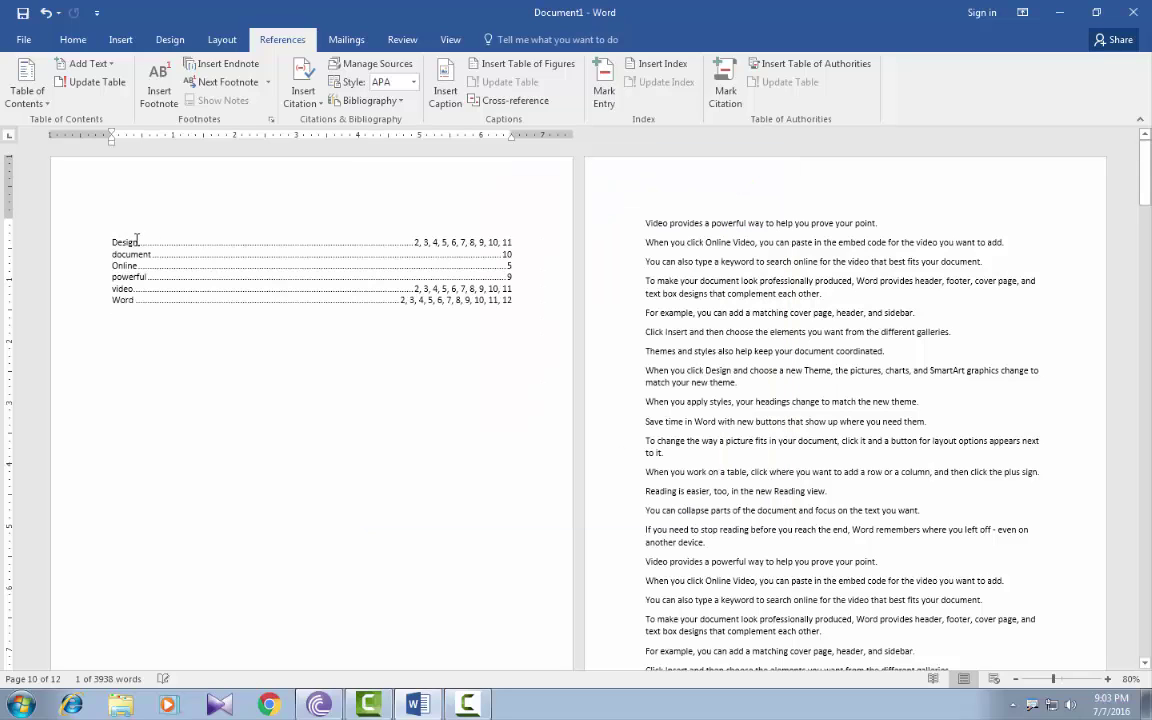
Step: Examine the index entries and their page numbers on the first page at a larger magnification
{"action": "left_click", "coordinate": [1107, 679]}
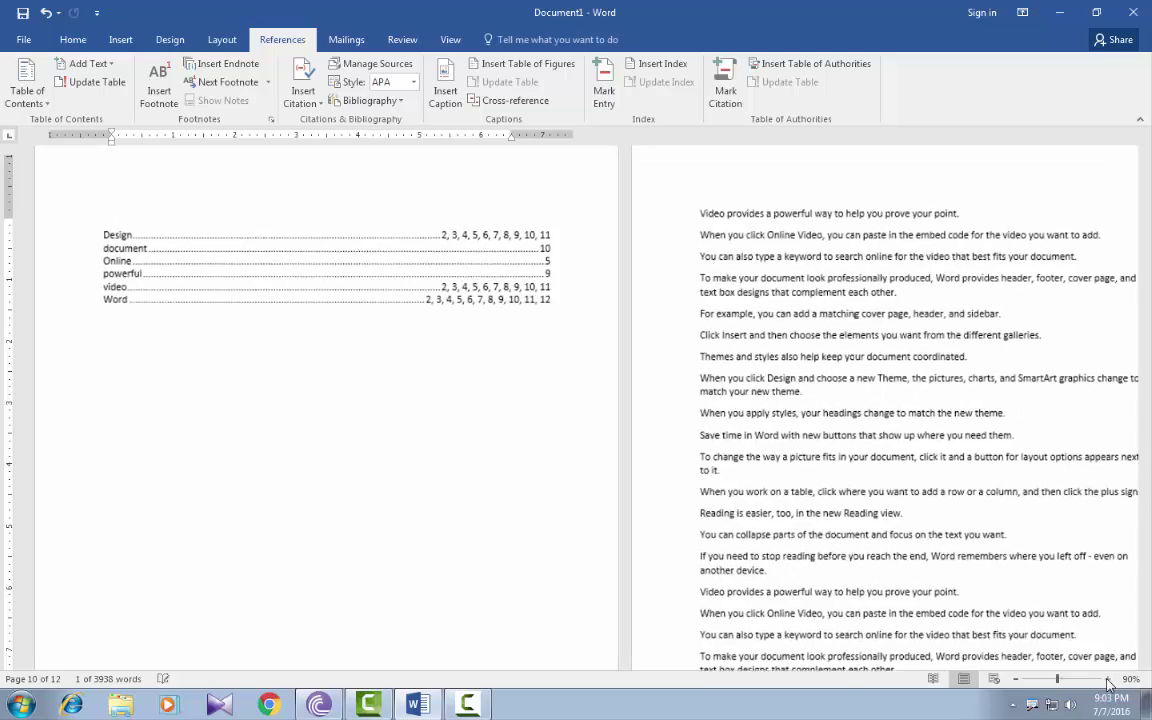
{"action": "left_click", "coordinate": [1107, 679]}
{"action": "left_click", "coordinate": [1107, 679]}
{"action": "left_click", "coordinate": [1107, 679]}
{"action": "left_click", "coordinate": [1107, 679]}
{"action": "left_click", "coordinate": [1107, 679]}
{"action": "left_click", "coordinate": [1107, 679]}
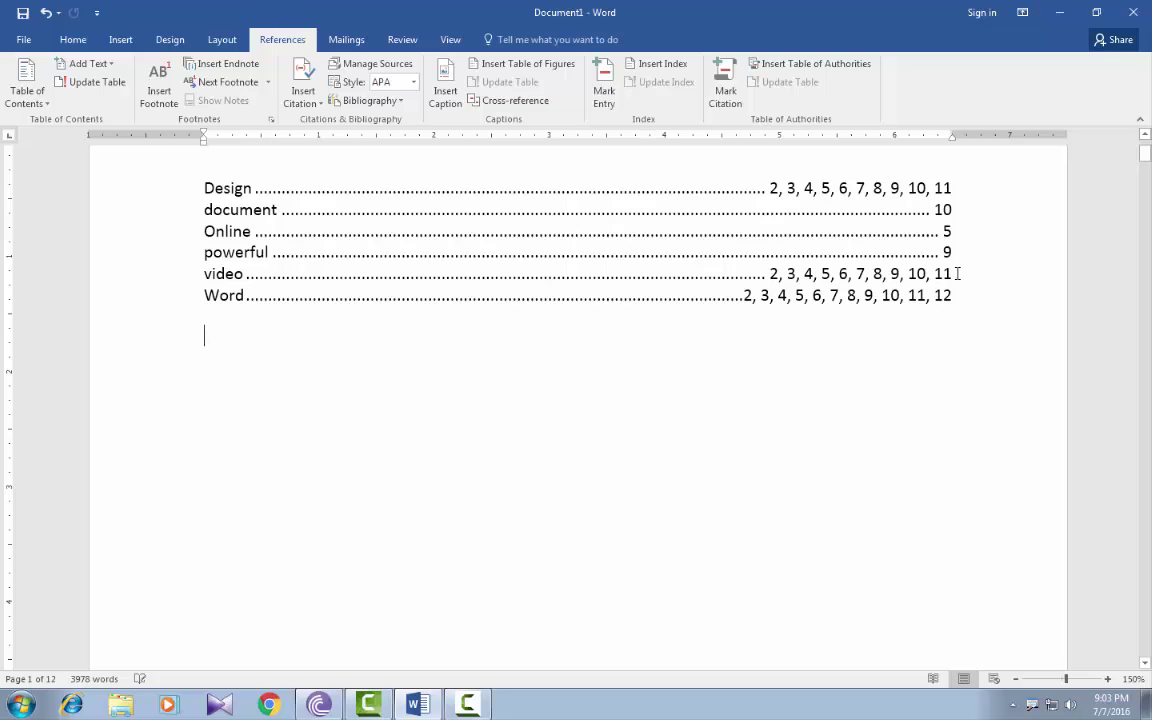
{"action": "left_click", "coordinate": [1015, 679]}
{"action": "left_click", "coordinate": [1015, 679]}
{"action": "left_click", "coordinate": [1015, 679]}
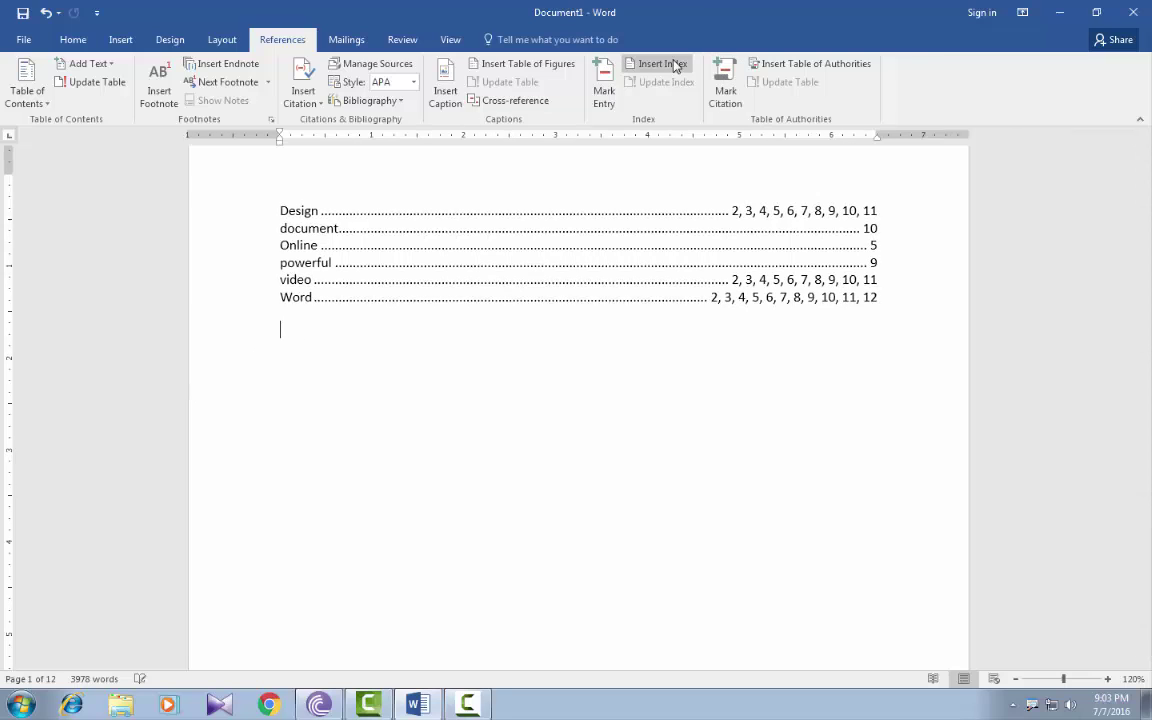
Step: Replace the index with a two-column version that has right-aligned page numbers and a dotted tab leader
{"action": "left_click", "coordinate": [662, 64]}
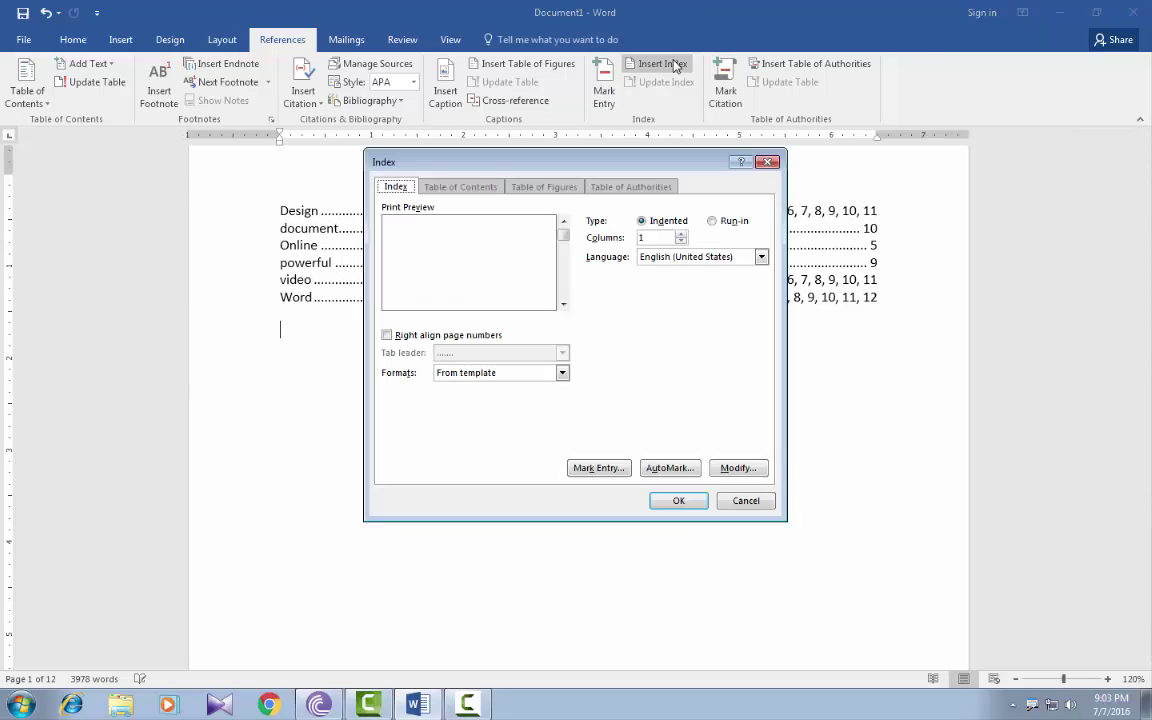
{"action": "left_click", "coordinate": [387, 336]}
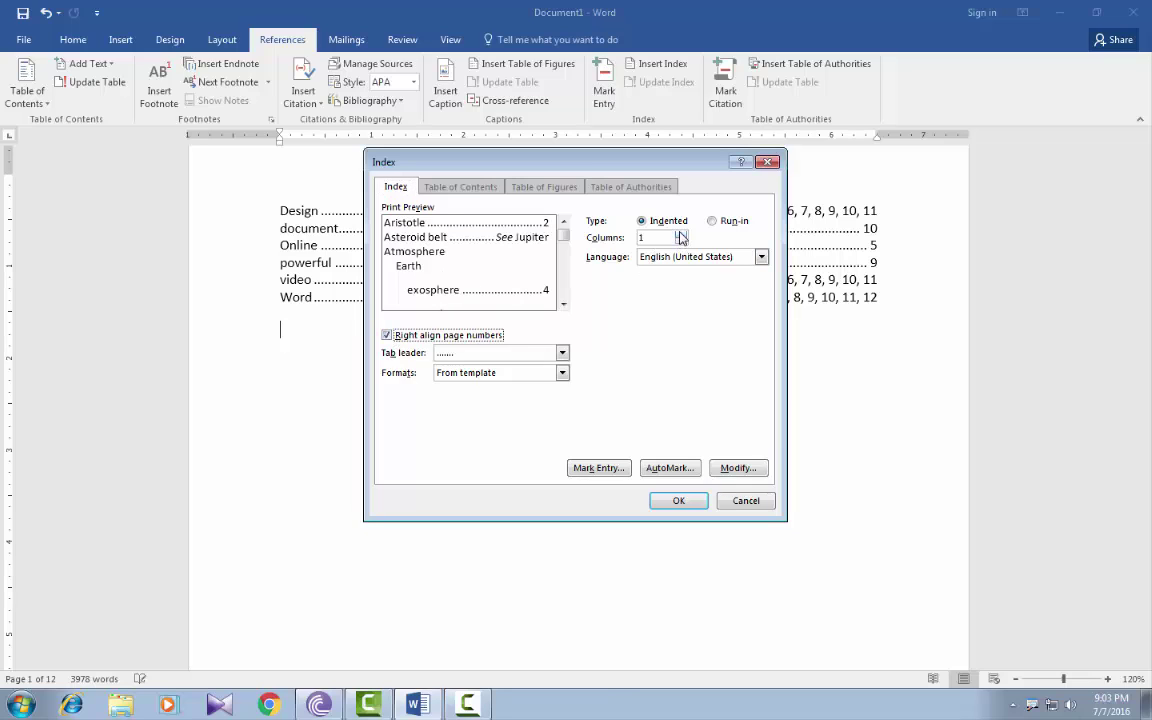
{"action": "left_click", "coordinate": [660, 501]}
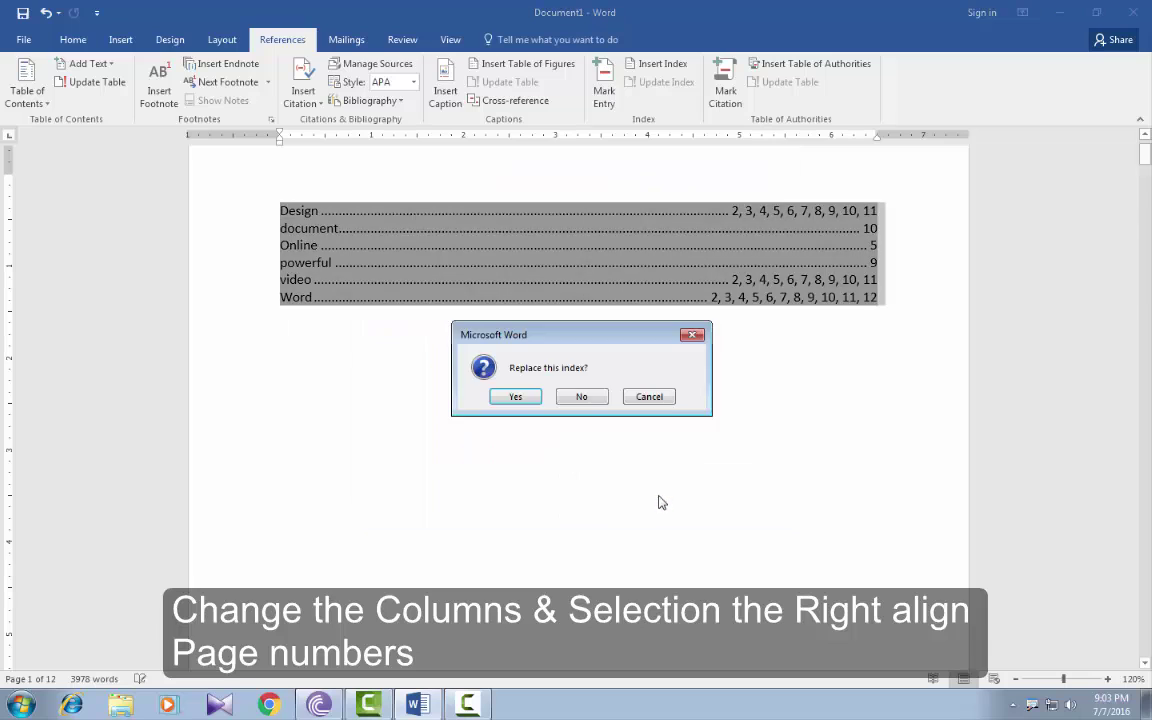
{"action": "left_click", "coordinate": [515, 396]}
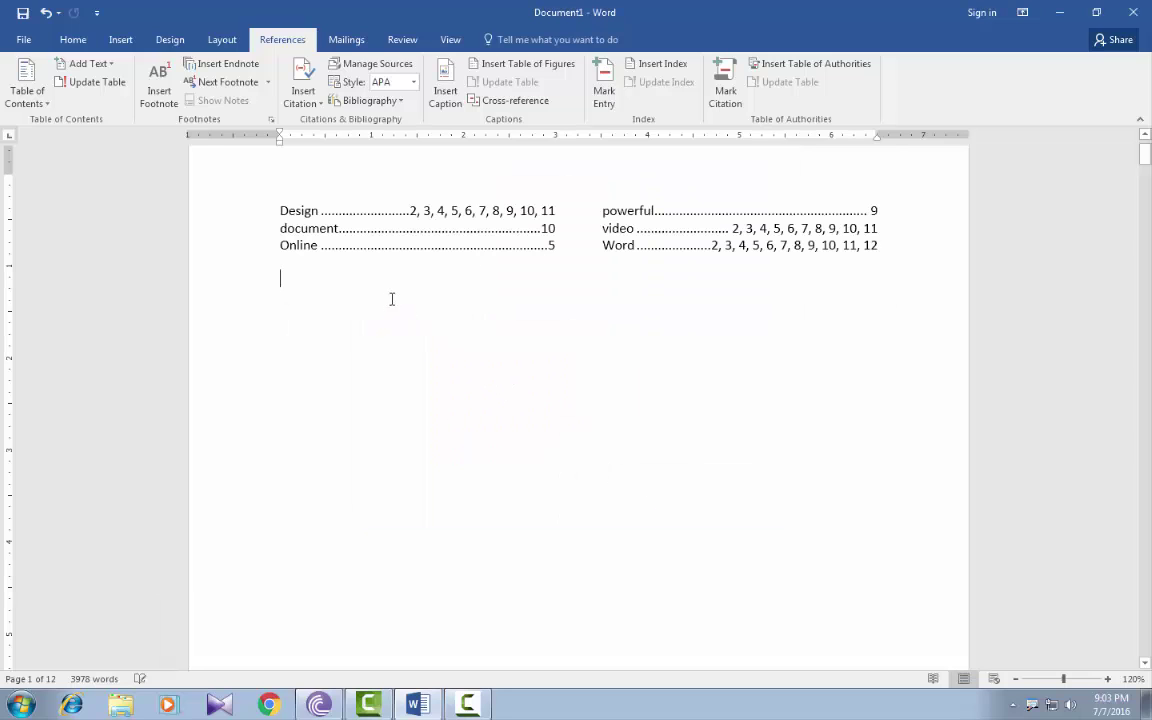
Step: Replace the index with a three-column version without right-aligned page numbers
{"action": "left_click", "coordinate": [1106, 679]}
{"action": "left_click", "coordinate": [1106, 679]}
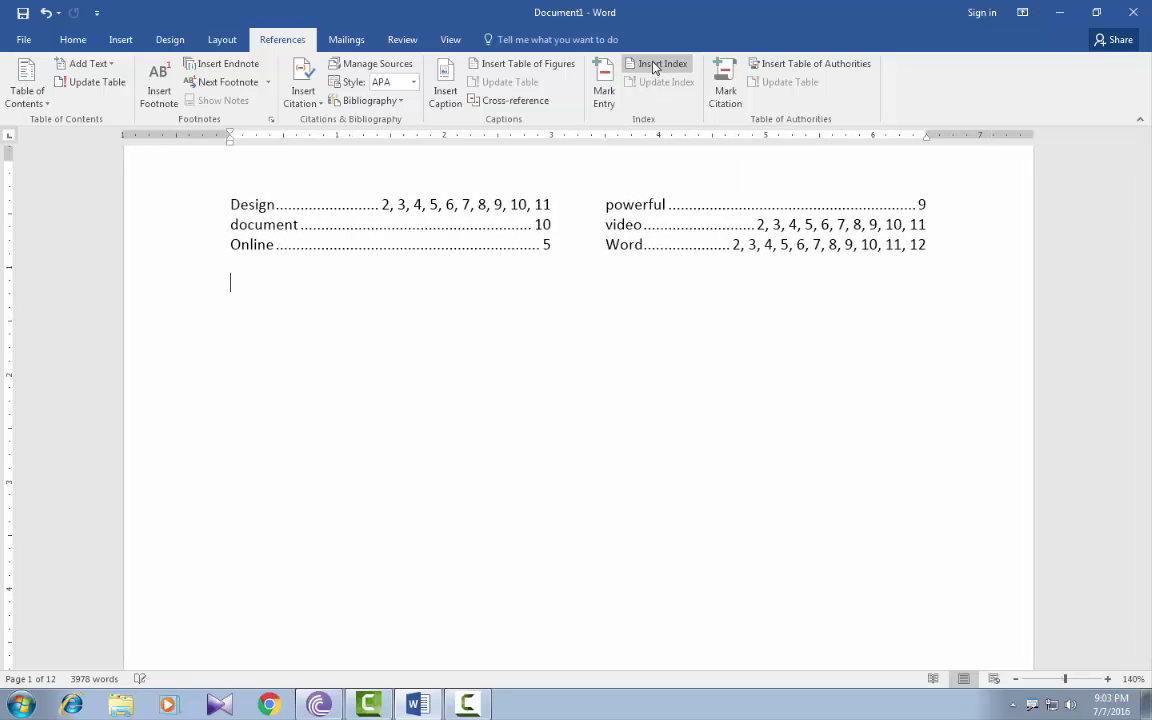
{"action": "left_click", "coordinate": [655, 64]}
{"action": "left_click", "coordinate": [672, 240]}
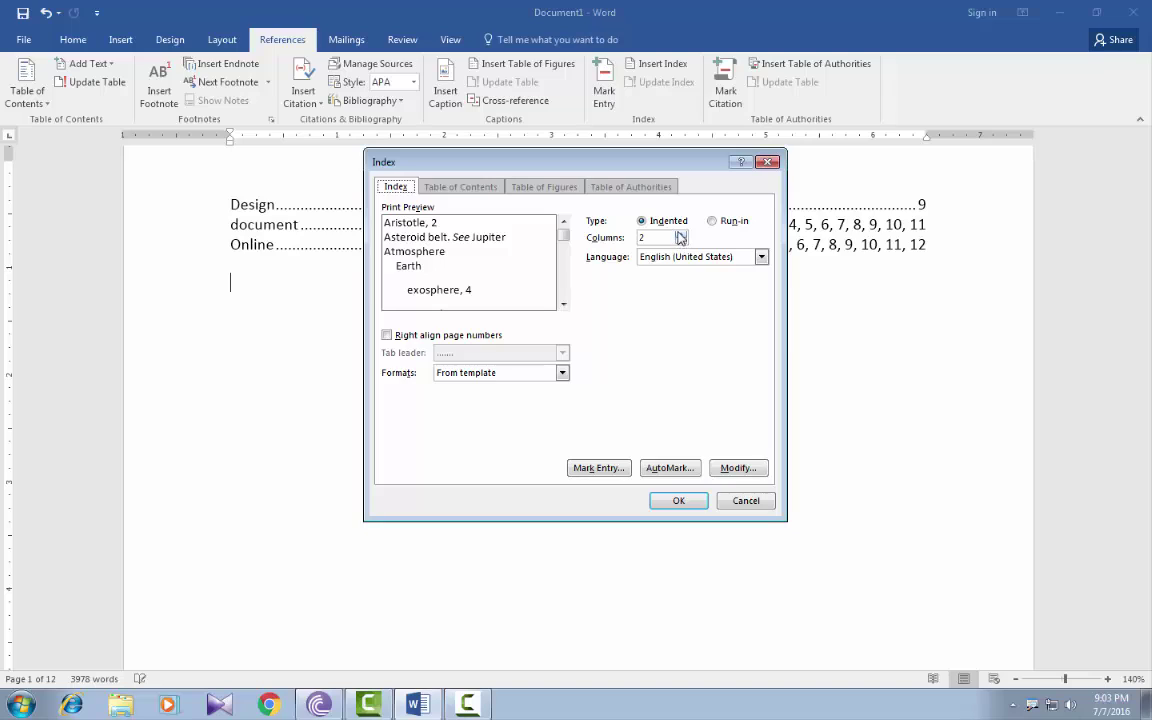
{"action": "key", "text": "BackSpace"}
{"action": "type", "text": "3"}
{"action": "left_click", "coordinate": [387, 336]}
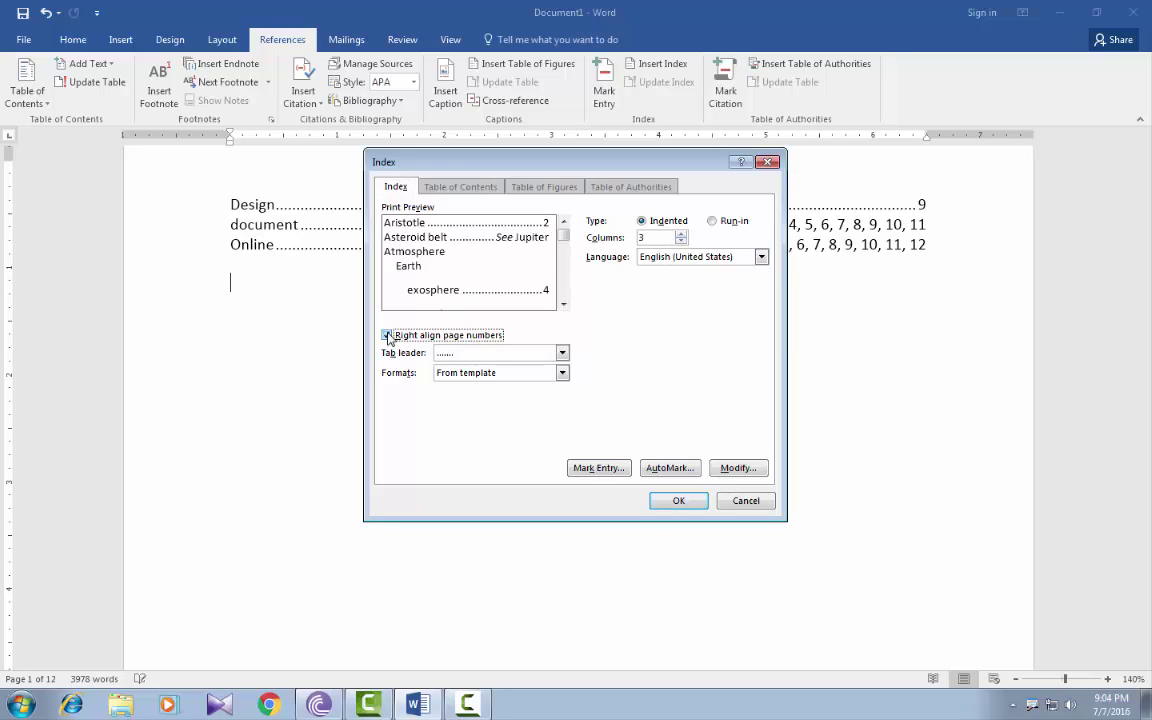
{"action": "left_click", "coordinate": [387, 336]}
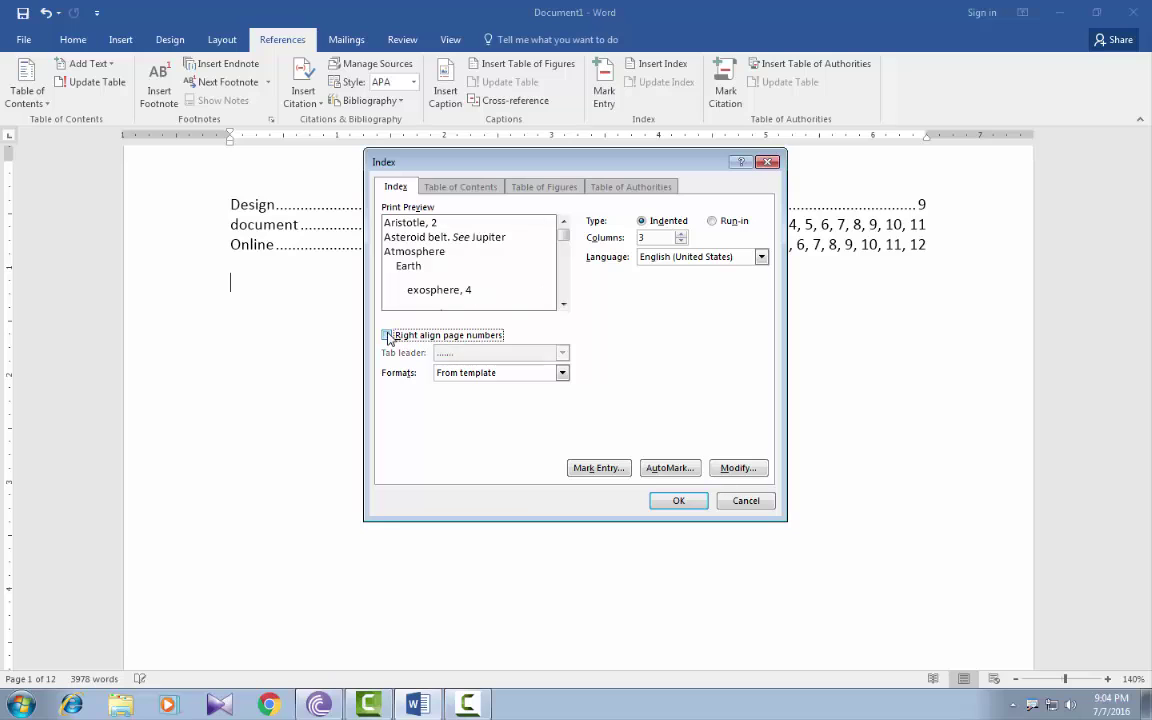
{"action": "left_click", "coordinate": [678, 500]}
{"action": "left_click", "coordinate": [528, 398]}
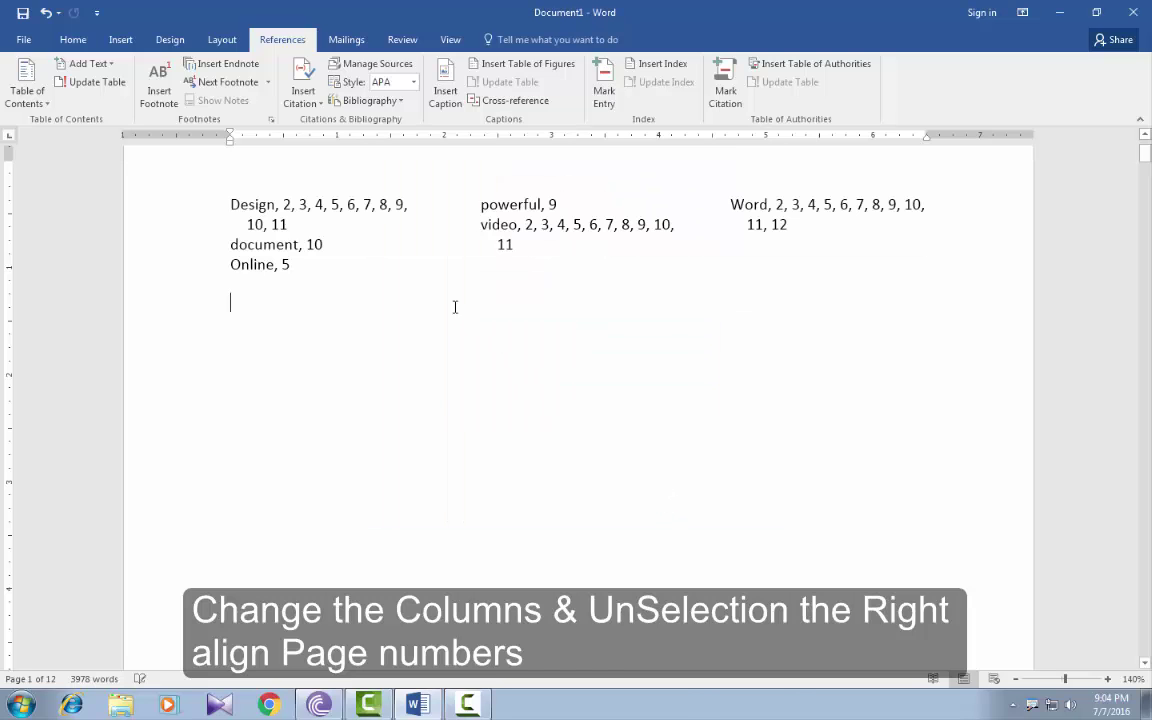
Step: Delete the whole index and its otherwise empty page from the start of the document
{"action": "left_click", "coordinate": [231, 302]}
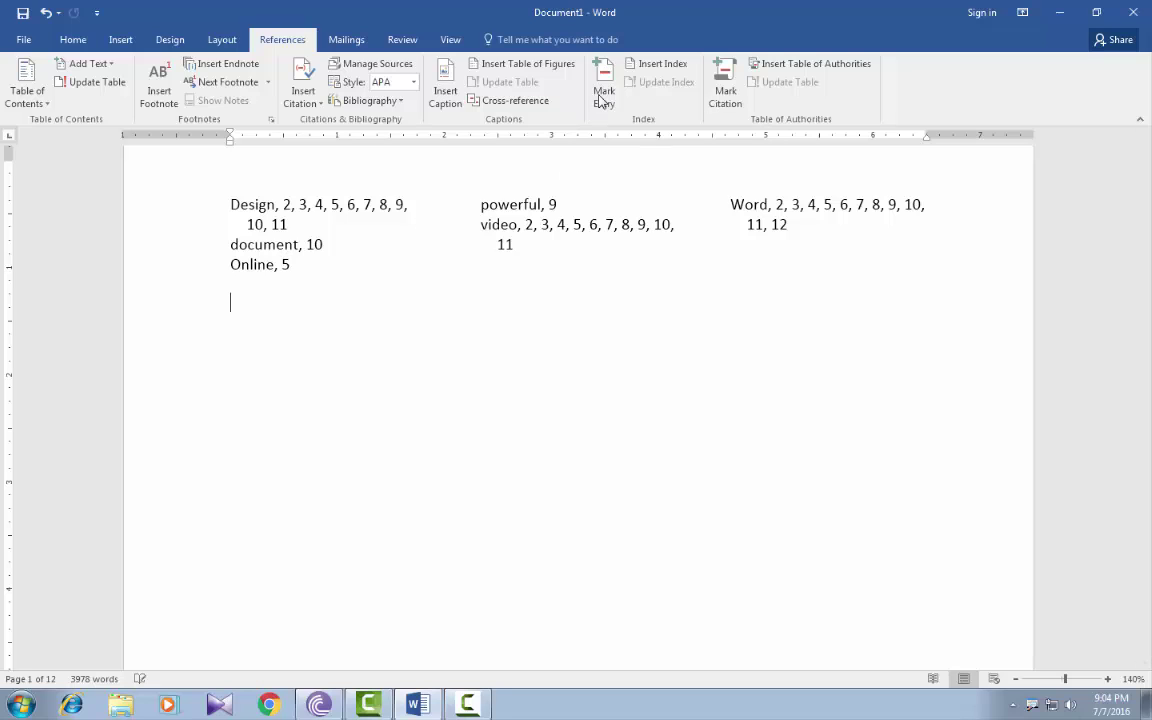
{"action": "left_click", "coordinate": [301, 261]}
{"action": "key", "text": "Delete"}
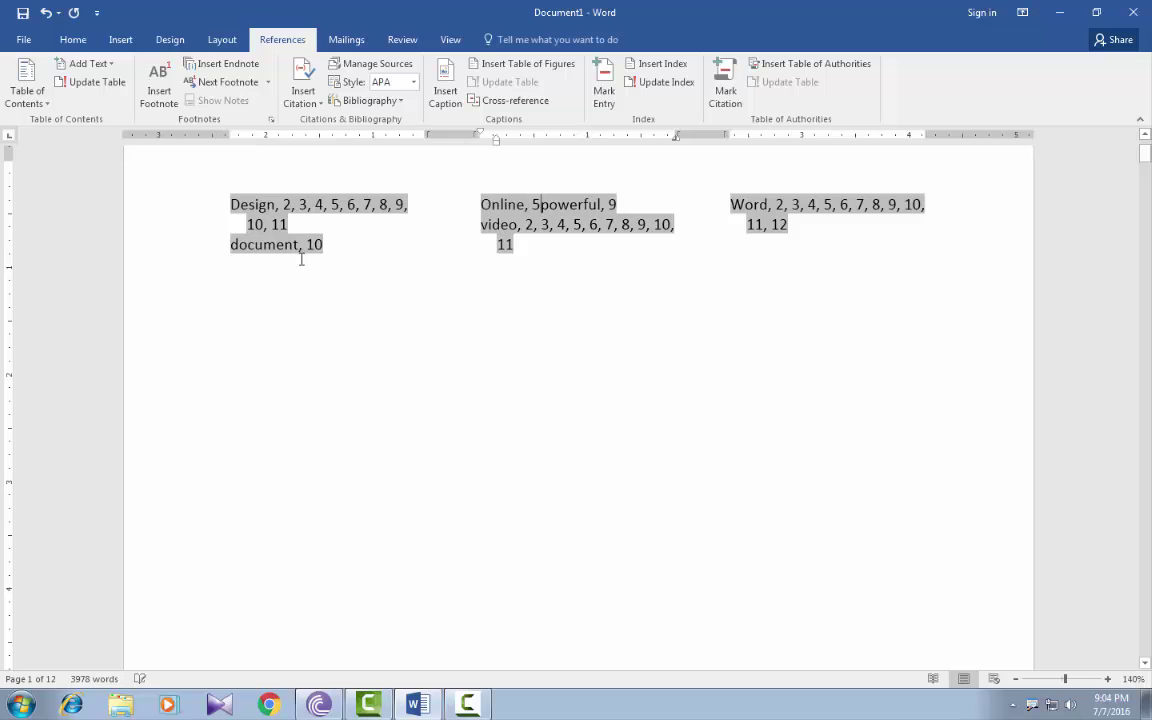
{"action": "left_click", "coordinate": [172, 198]}
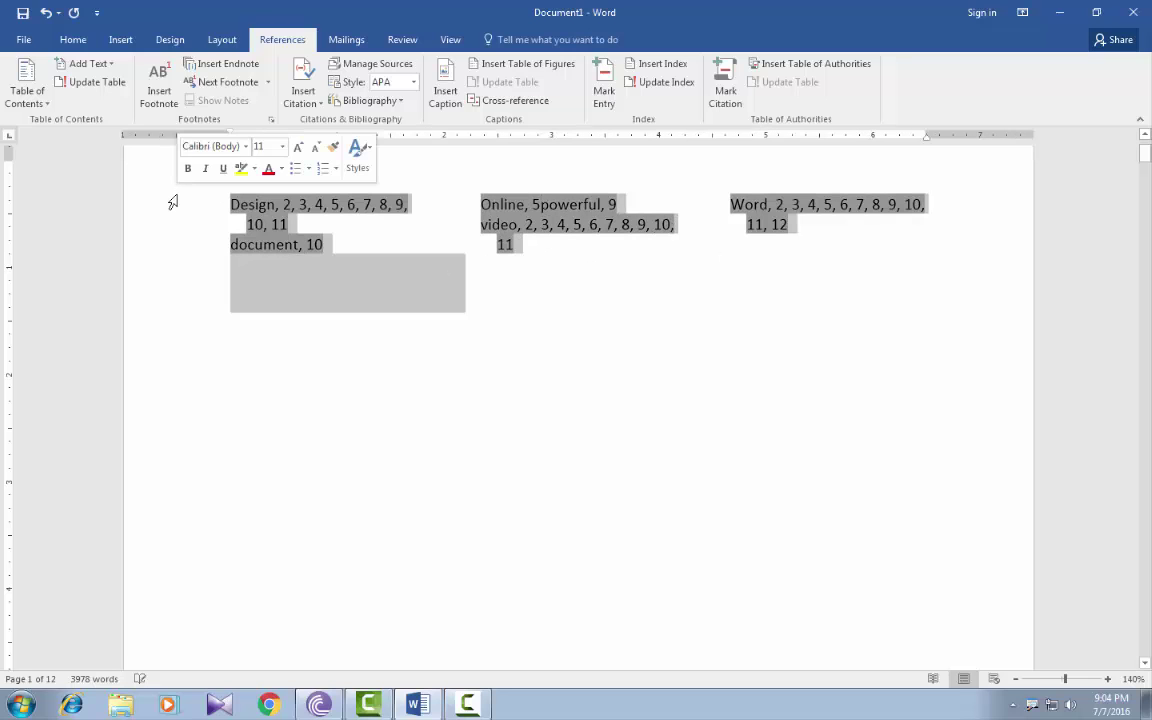
{"action": "key", "text": "Delete"}
{"action": "scroll", "coordinate": [306, 183], "scroll_direction": "up", "scroll_amount": 2}
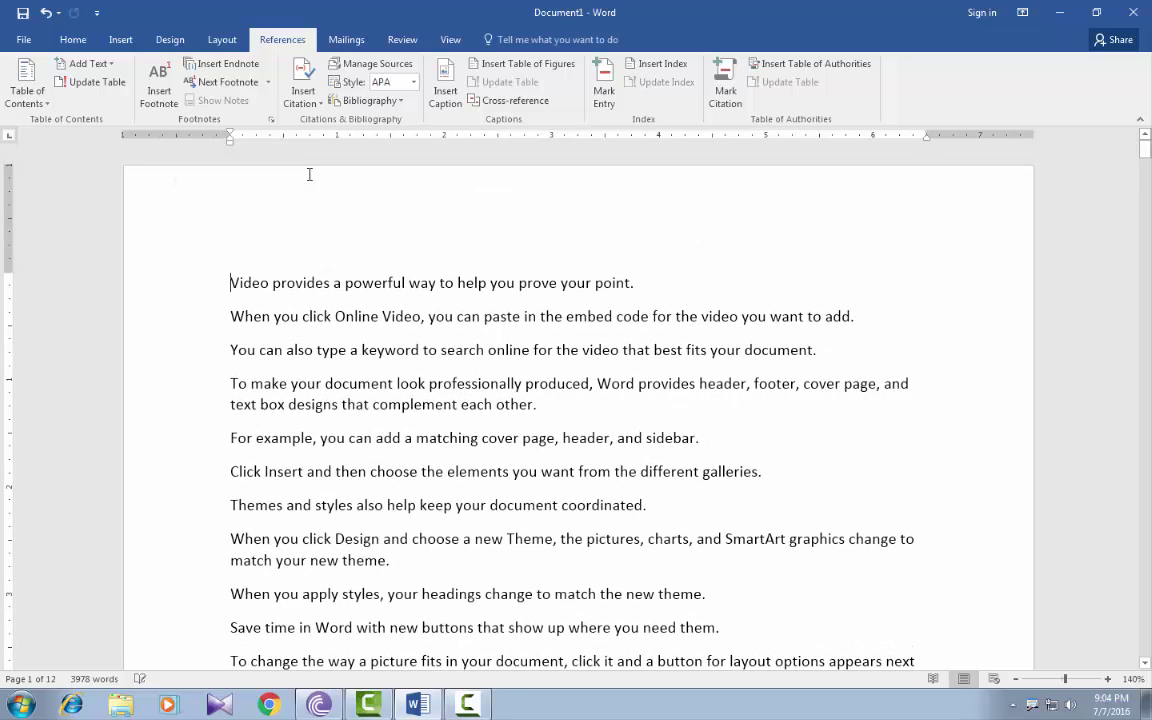